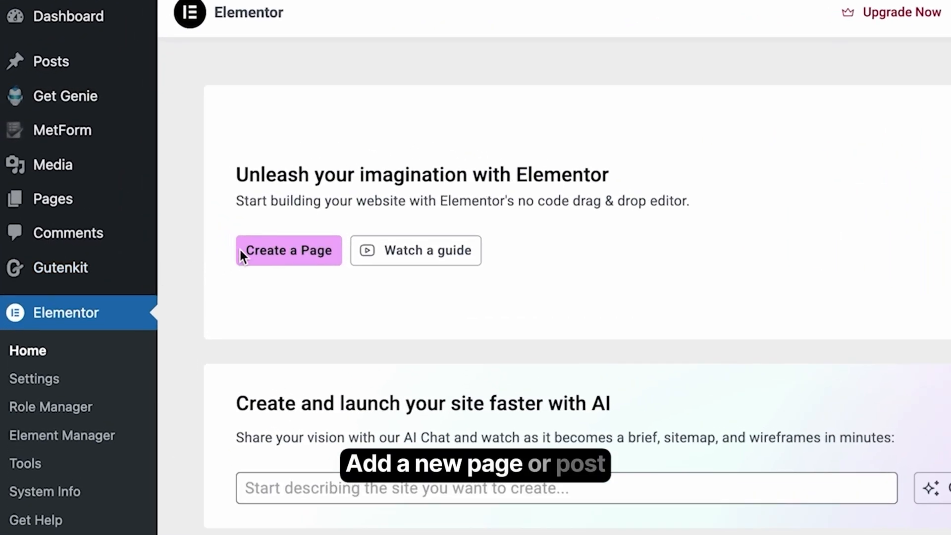
# - Create a new page, open it in the Elementor editor and add a container to the empty canvas
pyautogui.click(256, 252)
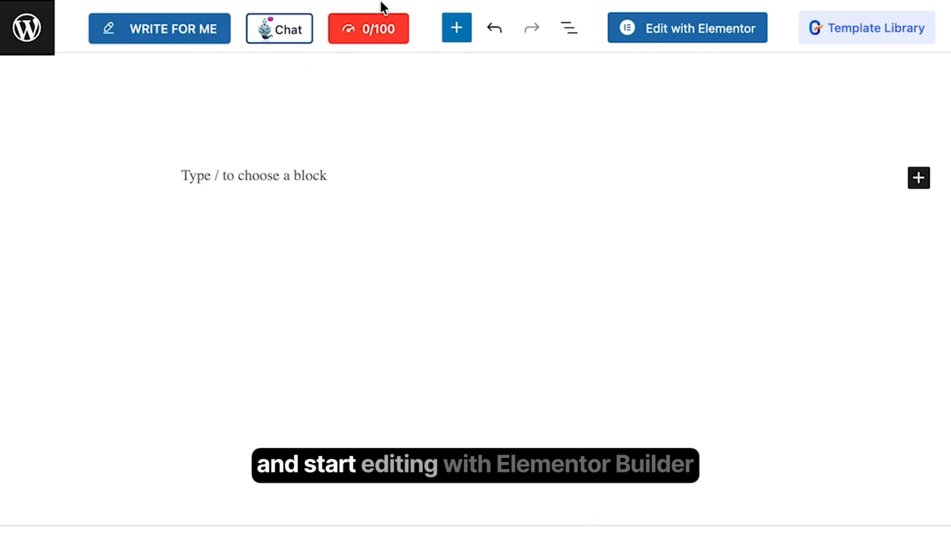
pyautogui.click(623, 29)
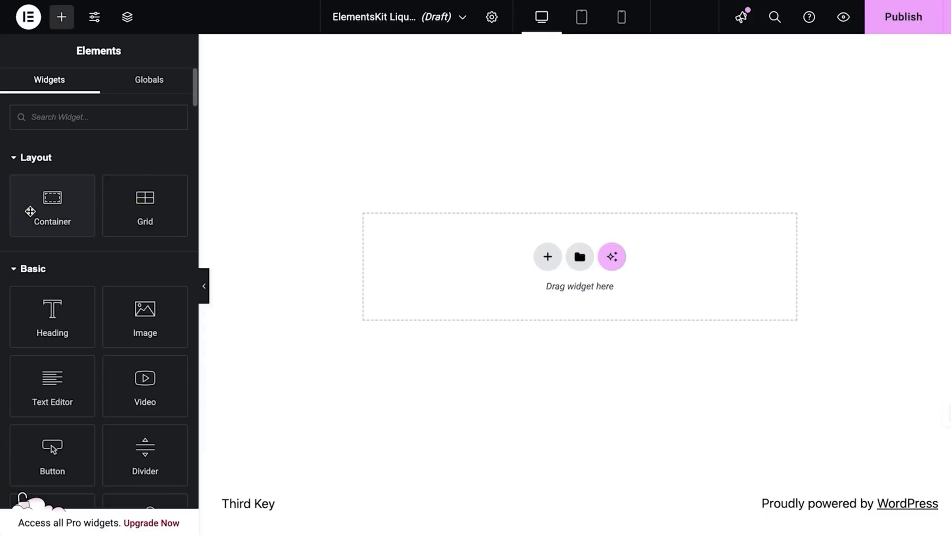
pyautogui.moveTo(87, 210); pyautogui.dragTo(554, 260)
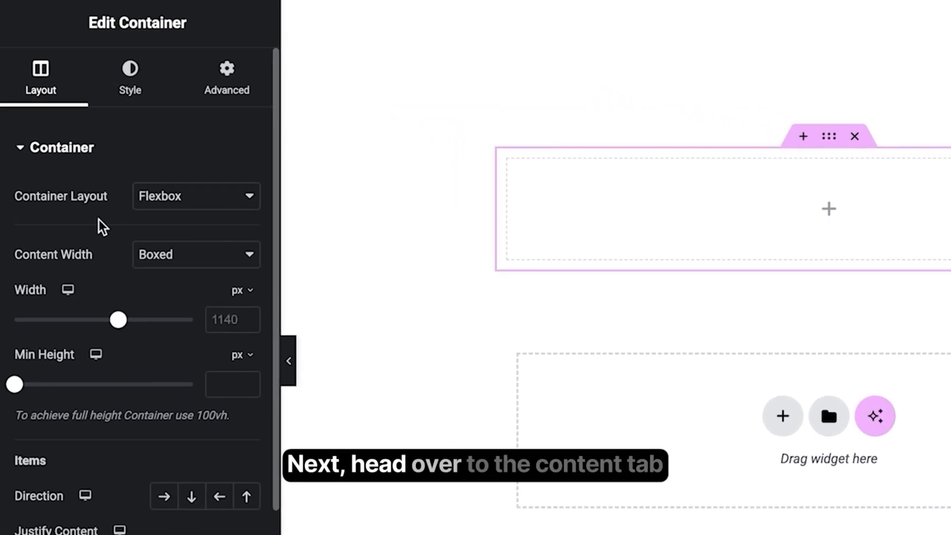
# - Set the container's content width to Full Width and its column and row gaps to 0 px
pyautogui.click(154, 262)
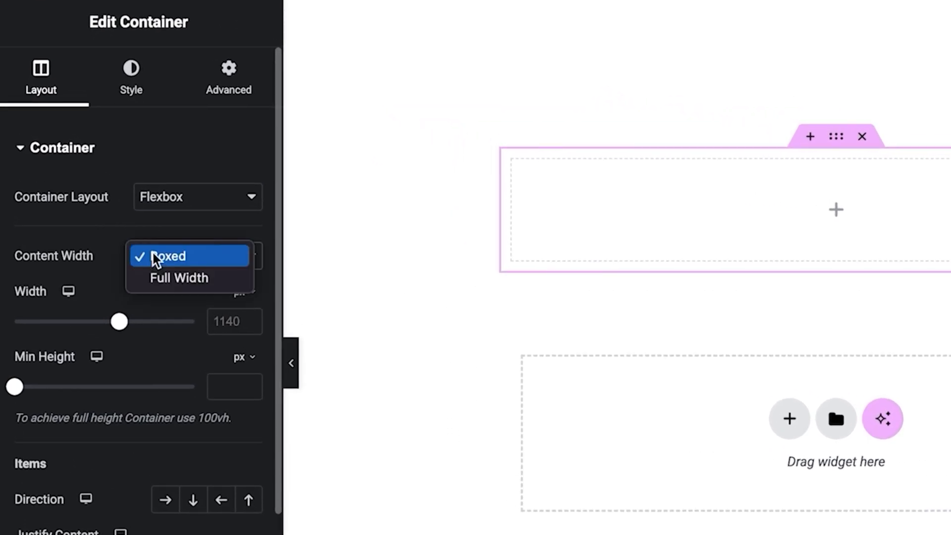
pyautogui.click(166, 278)
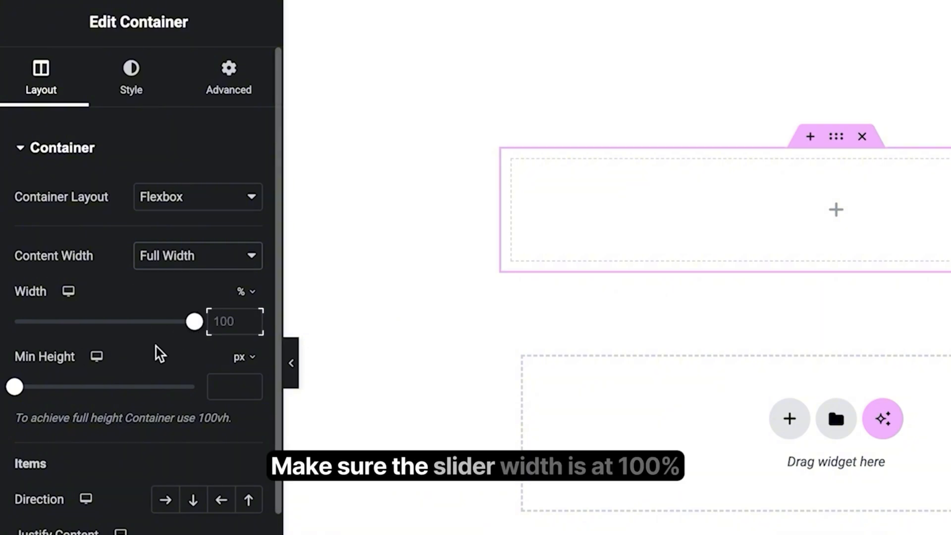
pyautogui.scroll(-3, 154, 396)
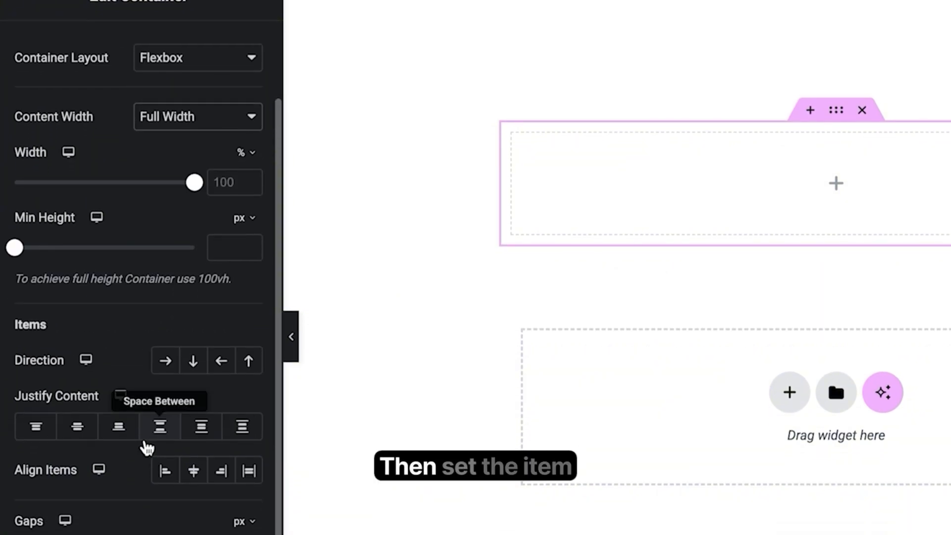
pyautogui.write('0')
pyautogui.scroll(-4, 111, 461)
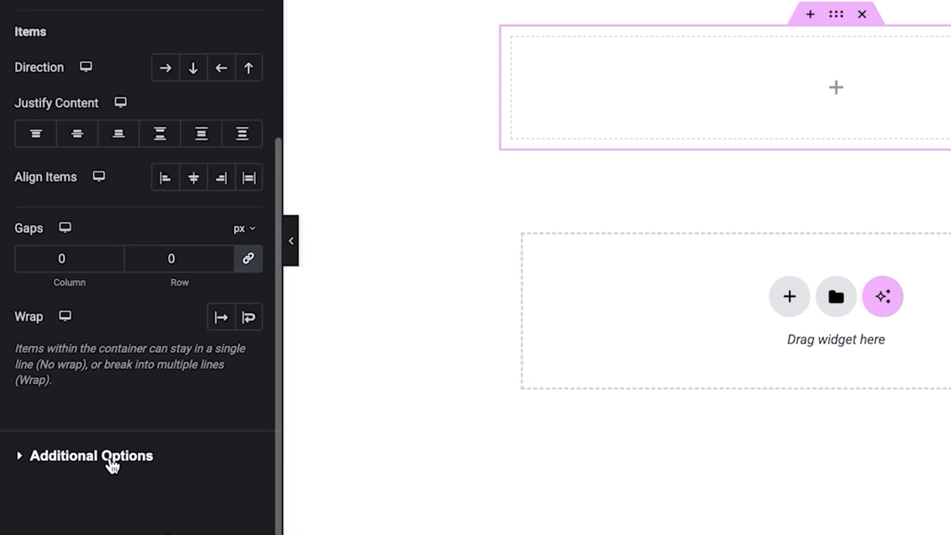
# - Set the container's overflow to Hidden in its additional layout options
pyautogui.click(111, 460)
pyautogui.click(185, 133)
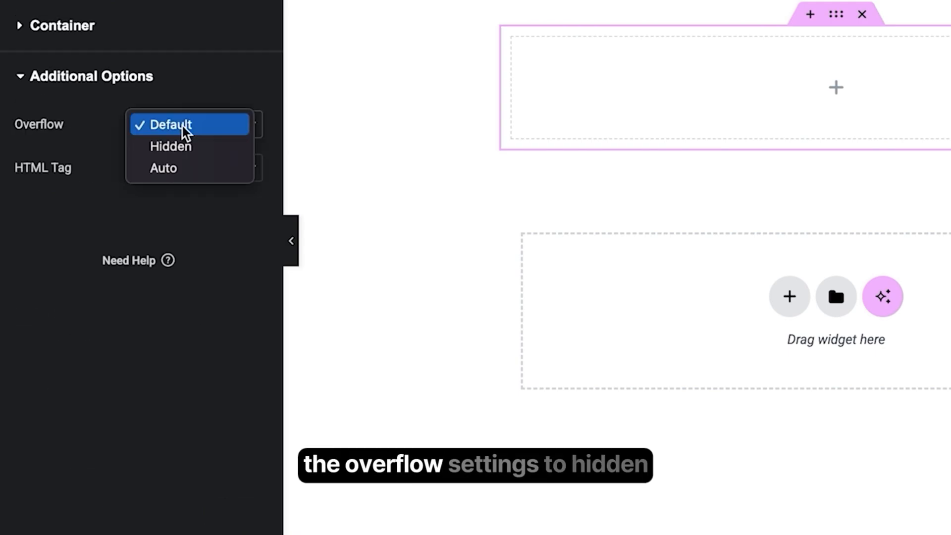
pyautogui.click(187, 154)
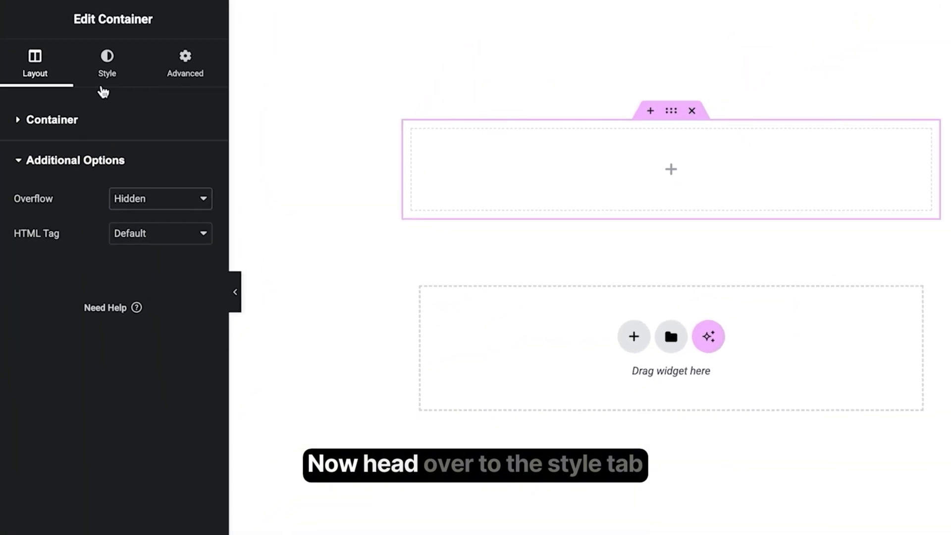
# - Give the container a classic background using the image lg_bg_img_man-1.webp from the media library
pyautogui.click(148, 0)
pyautogui.click(134, 195)
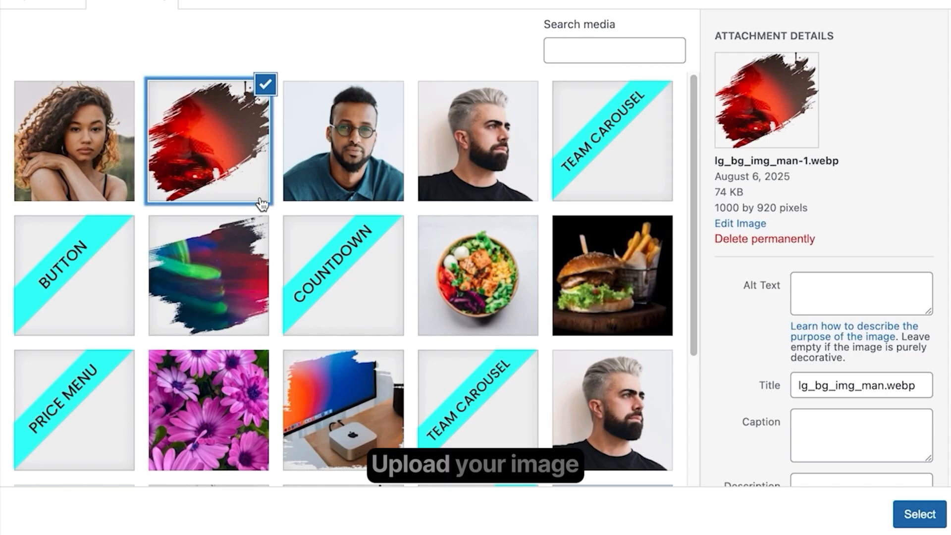
pyautogui.click(925, 525)
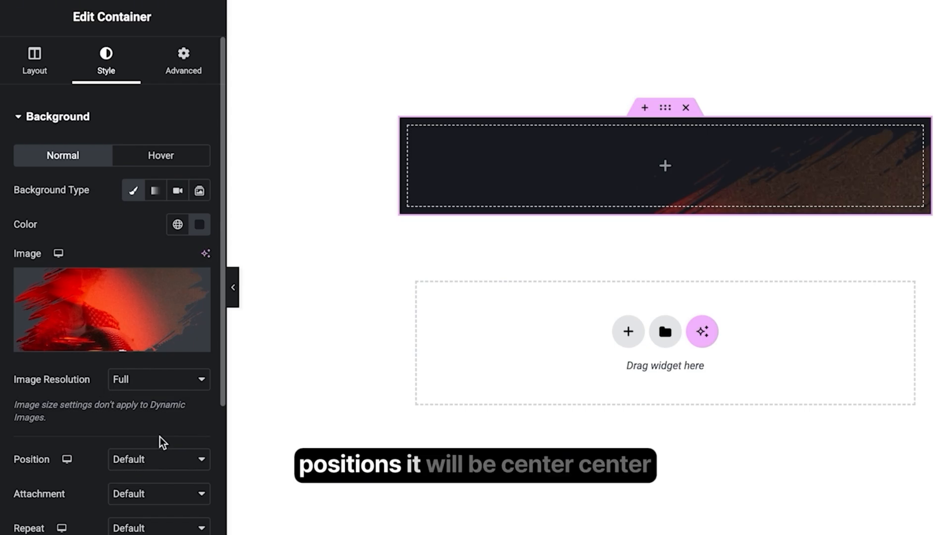
# - Set the background image's position to Center Center and its repeat option to No-repeat
pyautogui.click(157, 459)
pyautogui.click(155, 424)
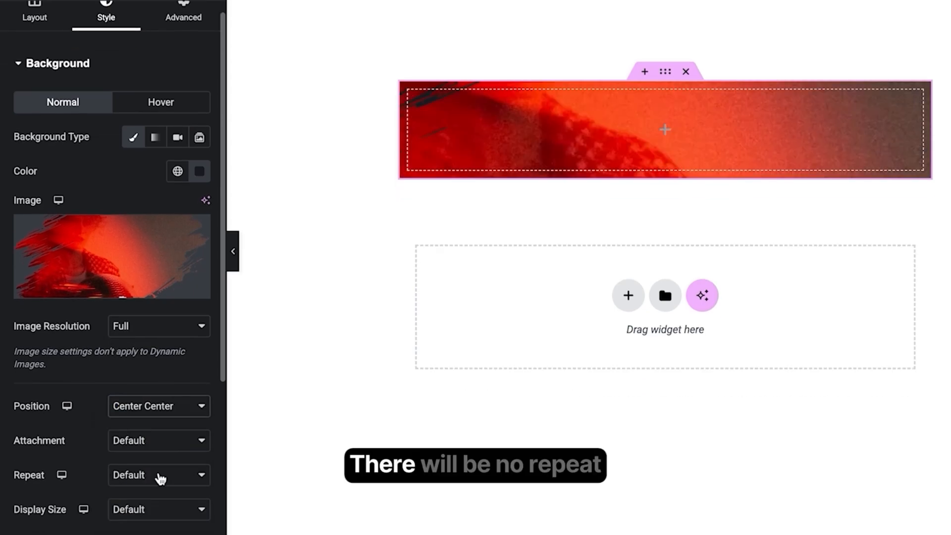
pyautogui.click(157, 475)
pyautogui.click(144, 491)
# - Switch the background image's display size to Custom with a width of 80%
pyautogui.scroll(-3, 149, 446)
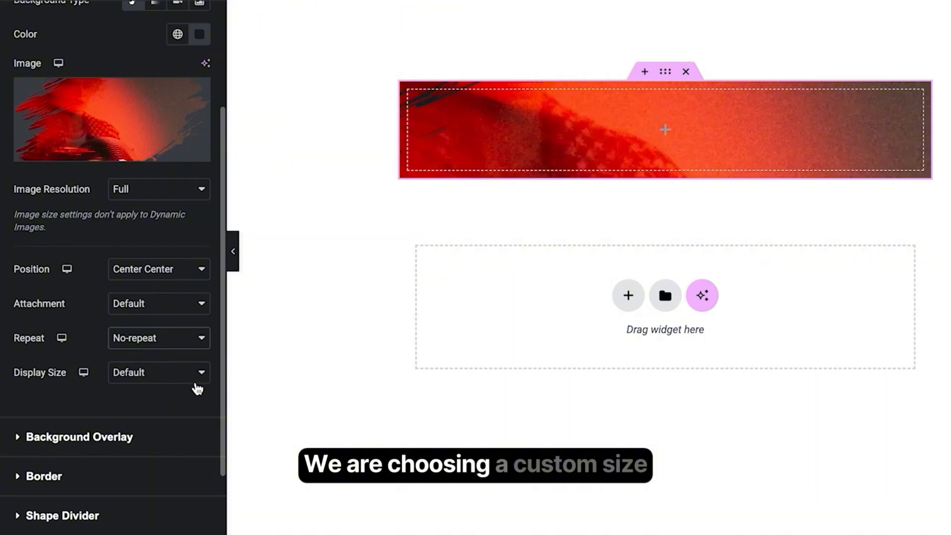
pyautogui.click(195, 382)
pyautogui.click(149, 442)
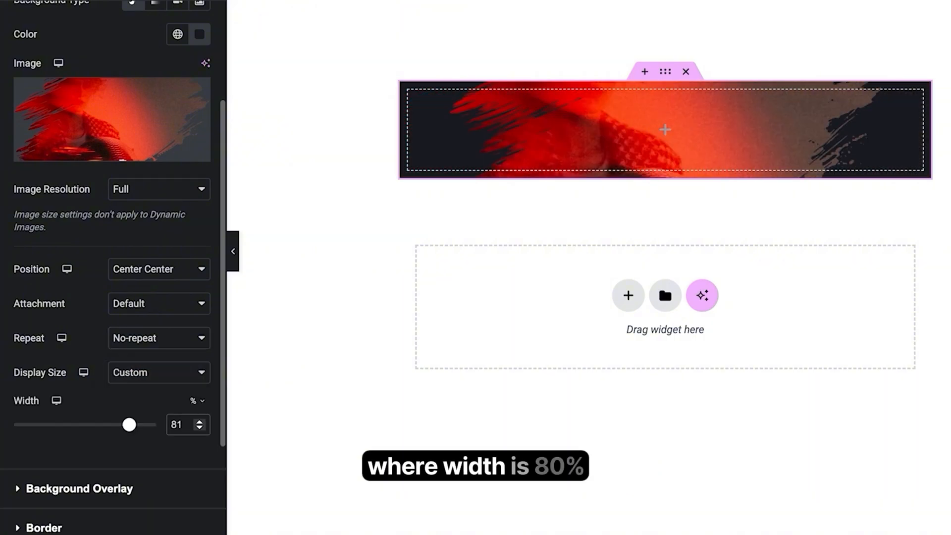
pyautogui.write('80')
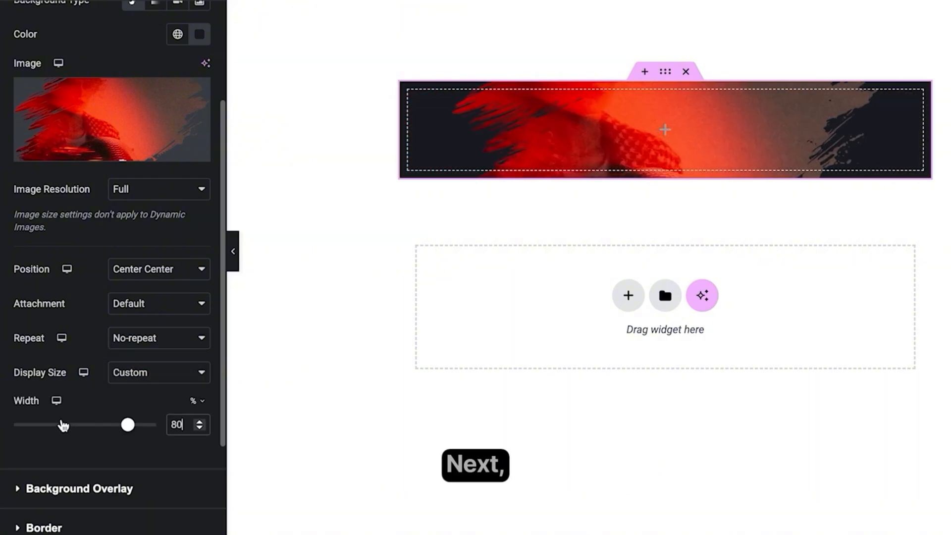
# - Give the container a solid border with a width of 1 px
pyautogui.scroll(-1, 73, 495)
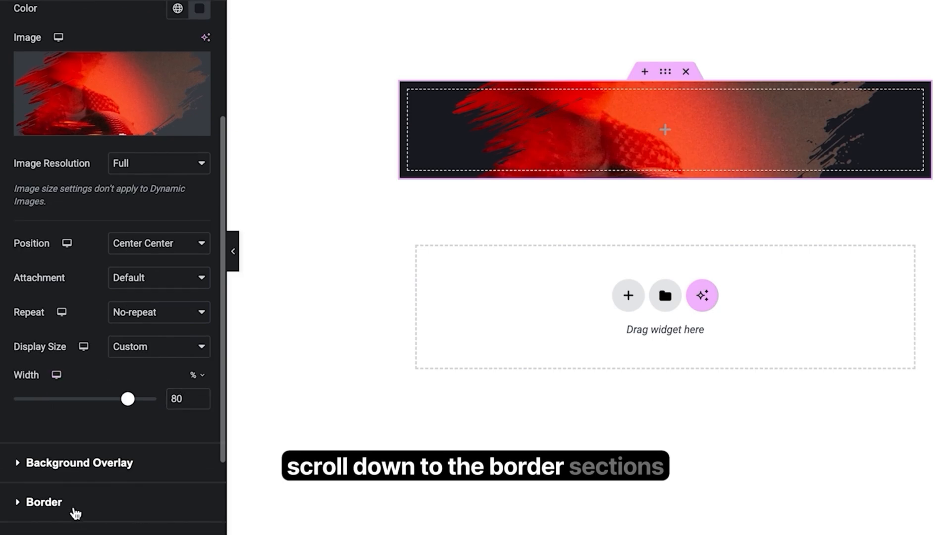
pyautogui.click(75, 510)
pyautogui.click(148, 235)
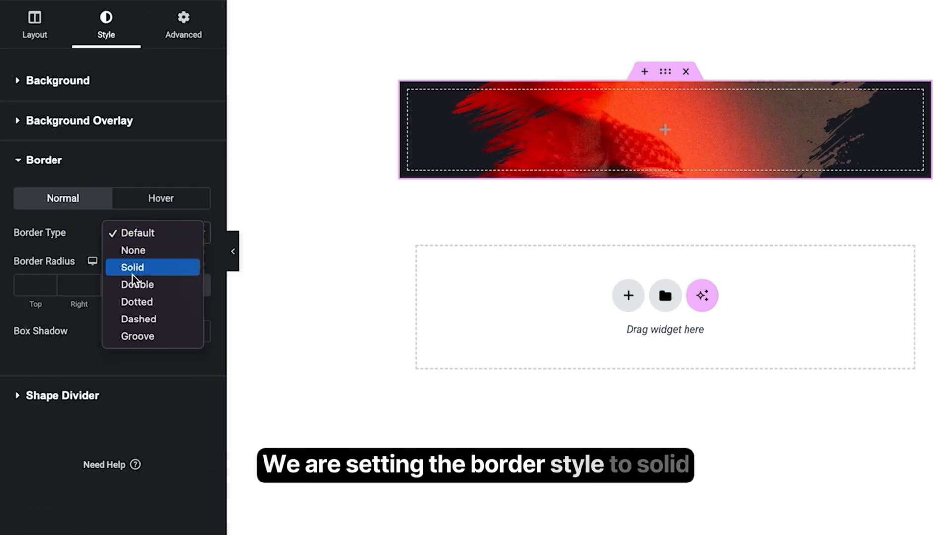
pyautogui.click(132, 270)
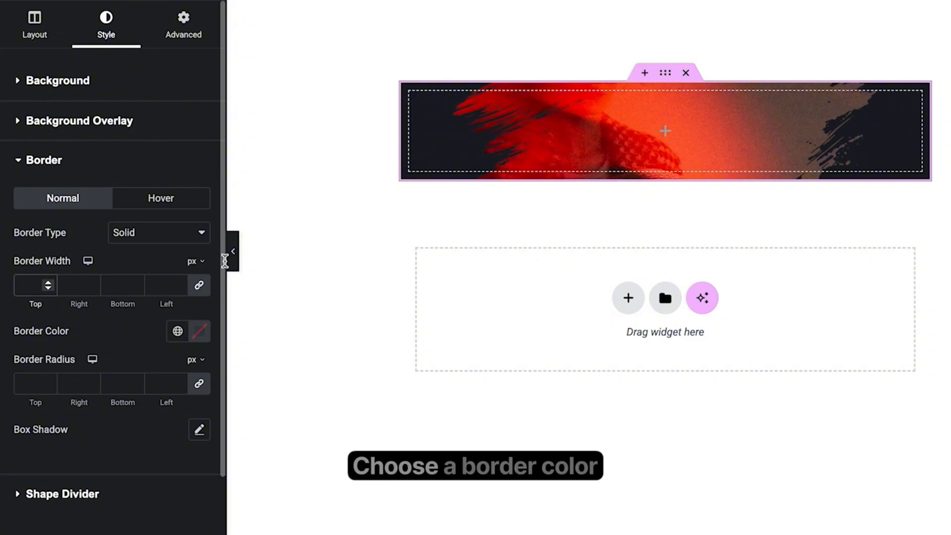
pyautogui.write('1')
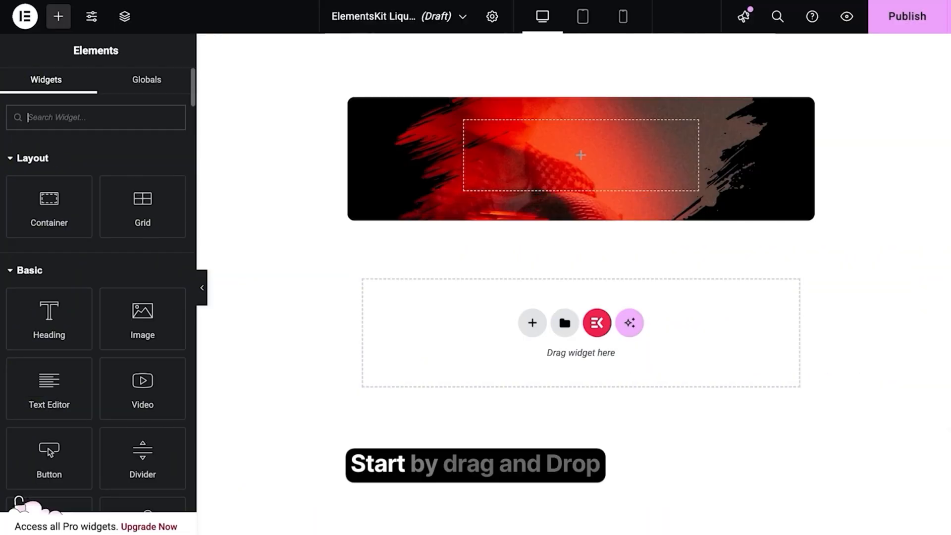
# - Find the Team Carousel Slider widget, place it inside the container and enable the display of member descriptions
pyautogui.write('team')
pyautogui.moveTo(153, 165); pyautogui.dragTo(595, 147)
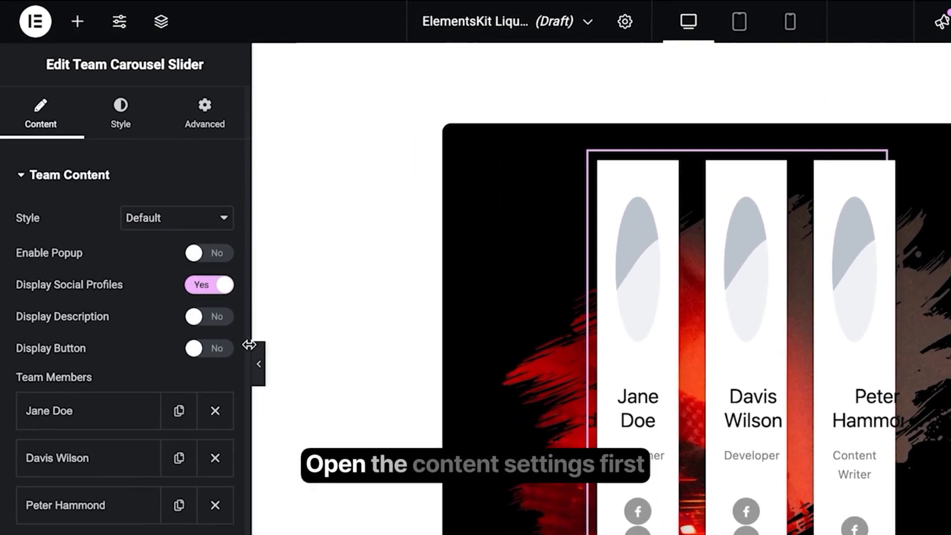
pyautogui.click(212, 322)
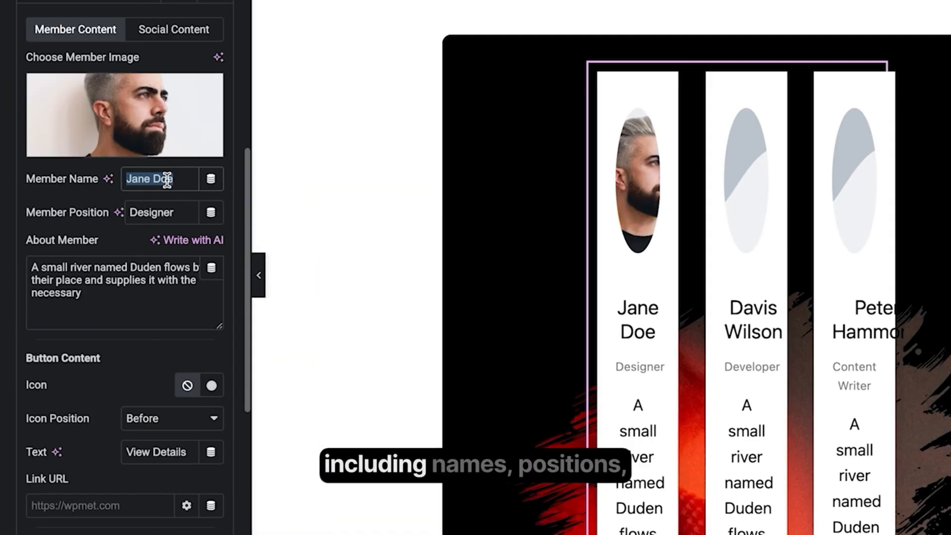
# - Enter the first team member's name, the position "Product Designer" and the description "Passionate Product Designer Who Loves Cats"
pyautogui.write('Courtney Henry')
pyautogui.doubleClick(153, 216)
pyautogui.write('Product Designer')
pyautogui.tripleClick(82, 276)
pyautogui.press('BackSpace')
pyautogui.write('Passionate Product Designer Who Loves Cats')
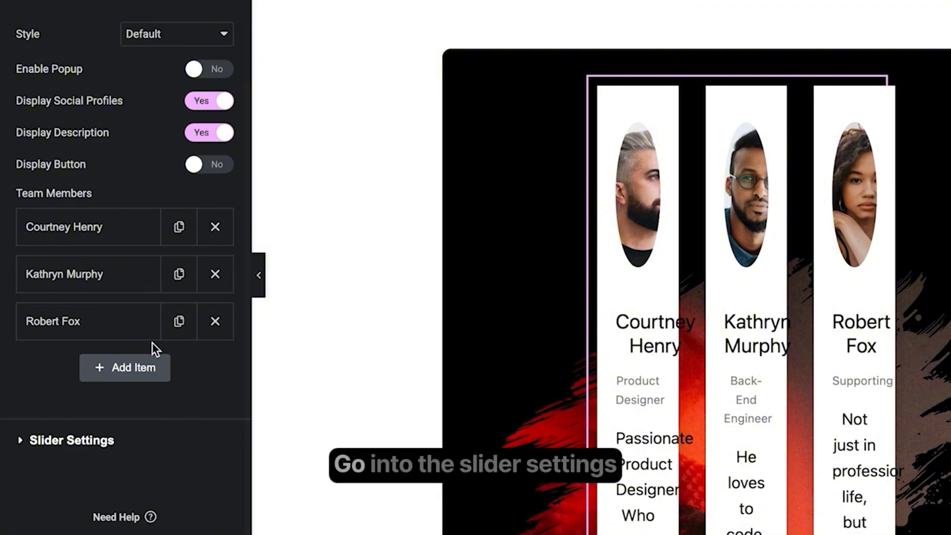
# - Configure the slider with 22 px spacing, 1 slide to show and navigation dots enabled
pyautogui.click(96, 446)
pyautogui.doubleClick(197, 192)
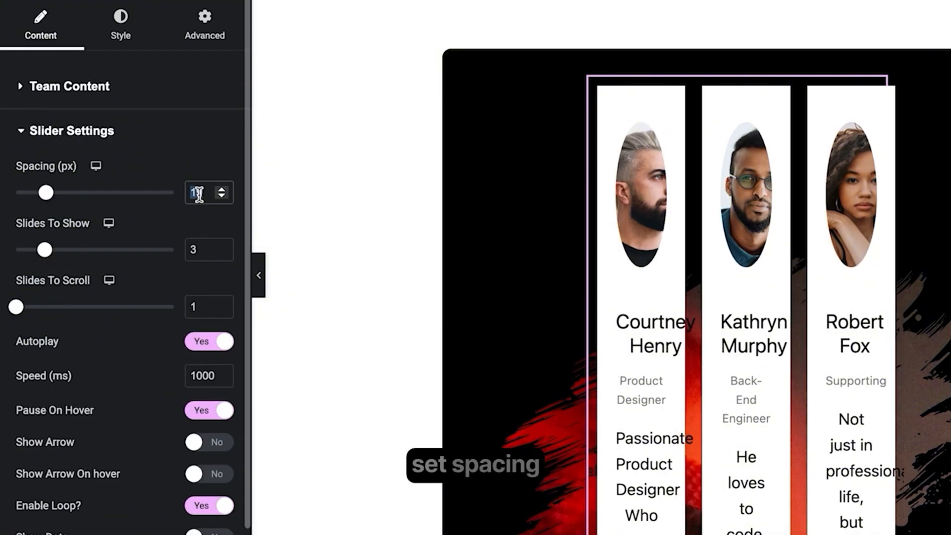
pyautogui.write('22')
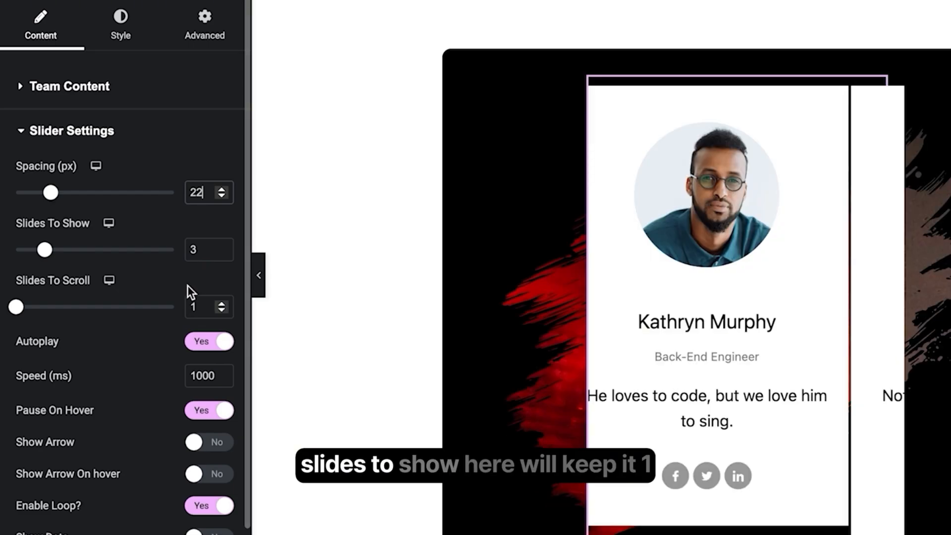
pyautogui.click(194, 247)
pyautogui.write('1')
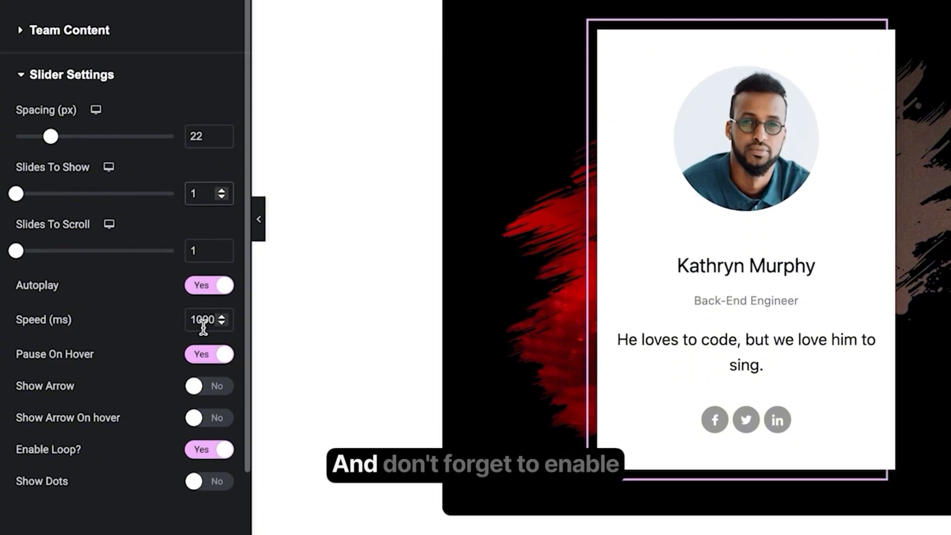
pyautogui.click(224, 483)
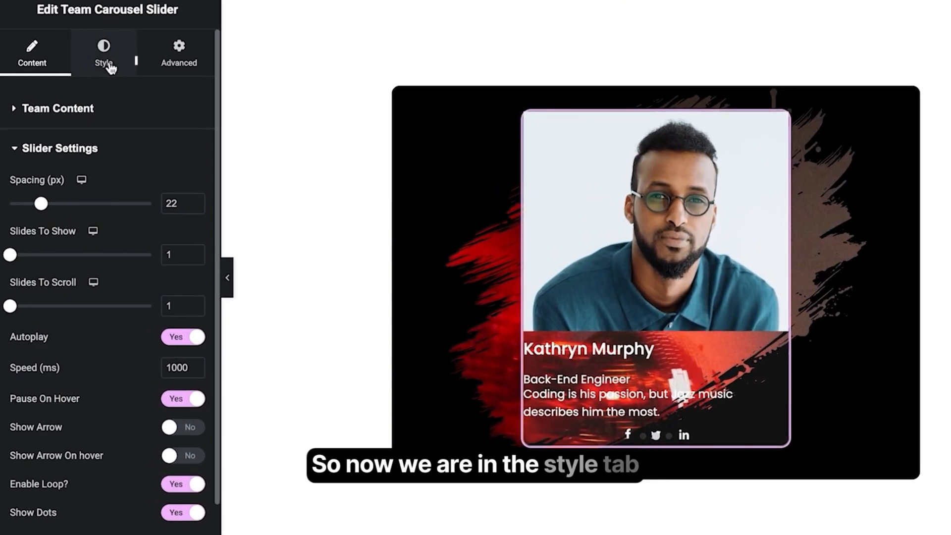
# - Turn off the center alignment of the carousel's content and set its border radius to 8 px on all corners
pyautogui.click(109, 64)
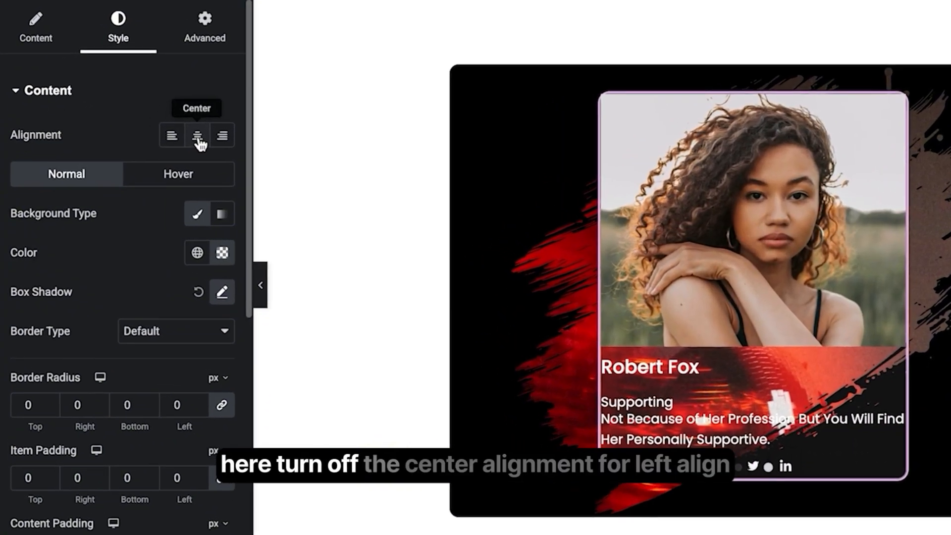
pyautogui.click(200, 143)
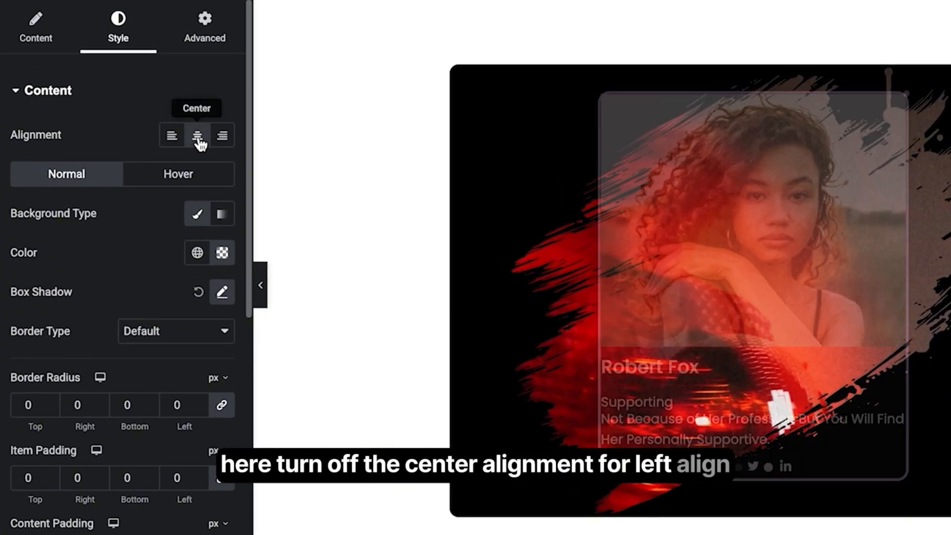
pyautogui.click(199, 144)
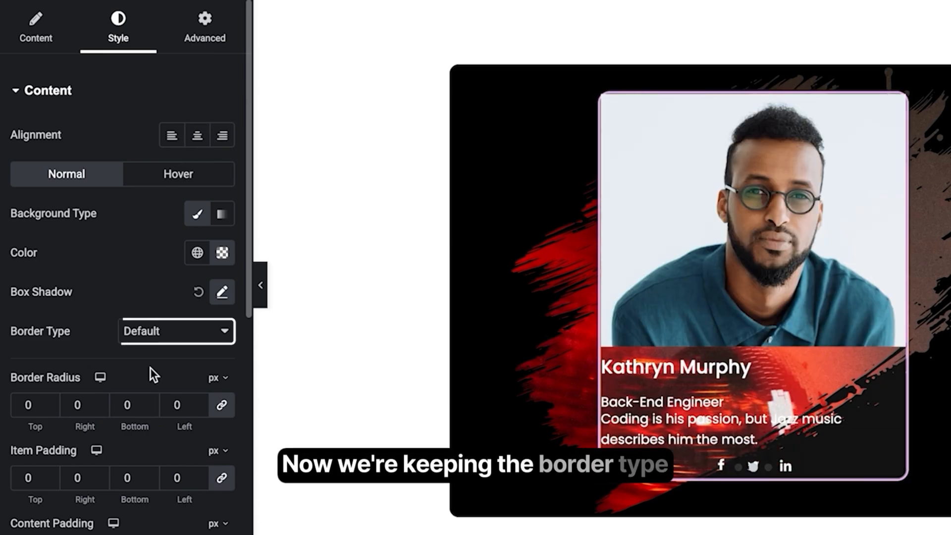
pyautogui.click(29, 405)
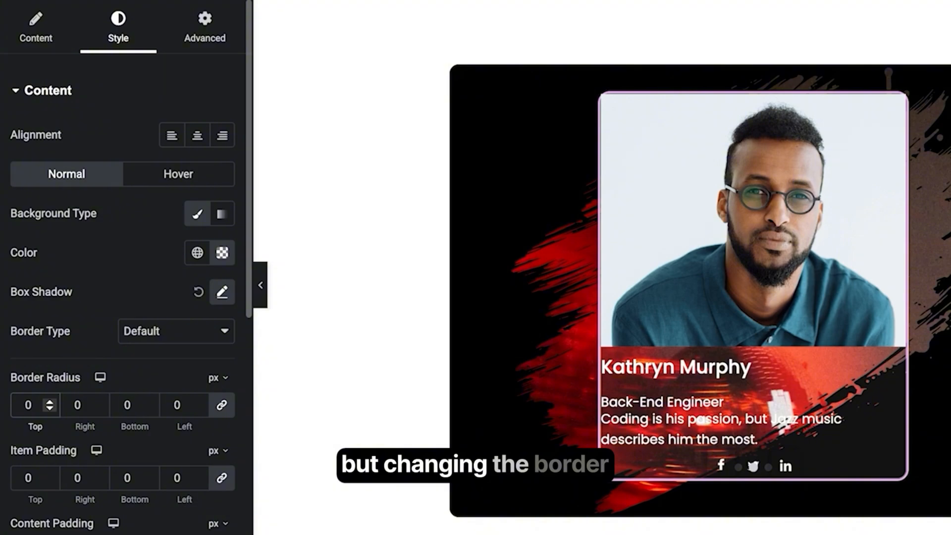
pyautogui.write('8')
# - Raise the carousel's item padding to 6 px on all sides
pyautogui.click(49, 476)
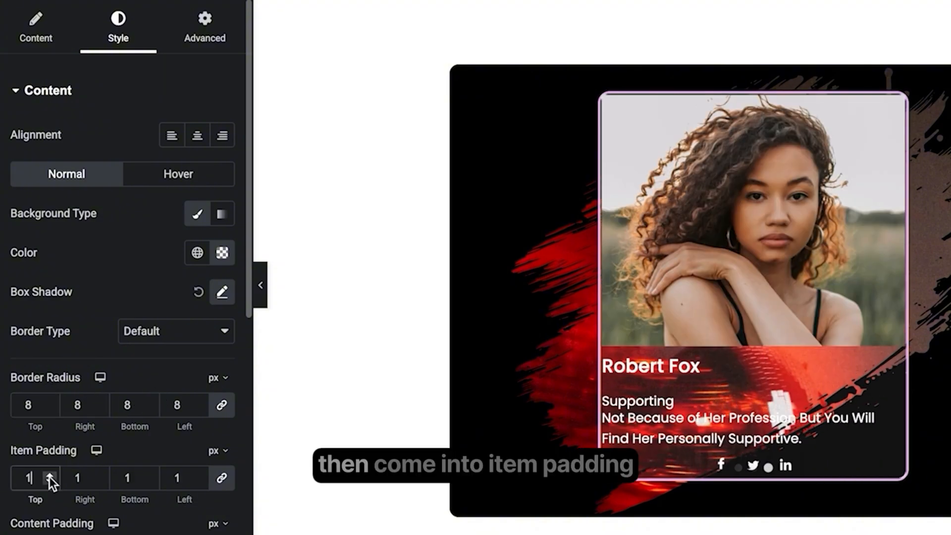
pyautogui.click(49, 475)
pyautogui.click(49, 476)
pyautogui.click(49, 475)
pyautogui.click(49, 476)
pyautogui.click(49, 475)
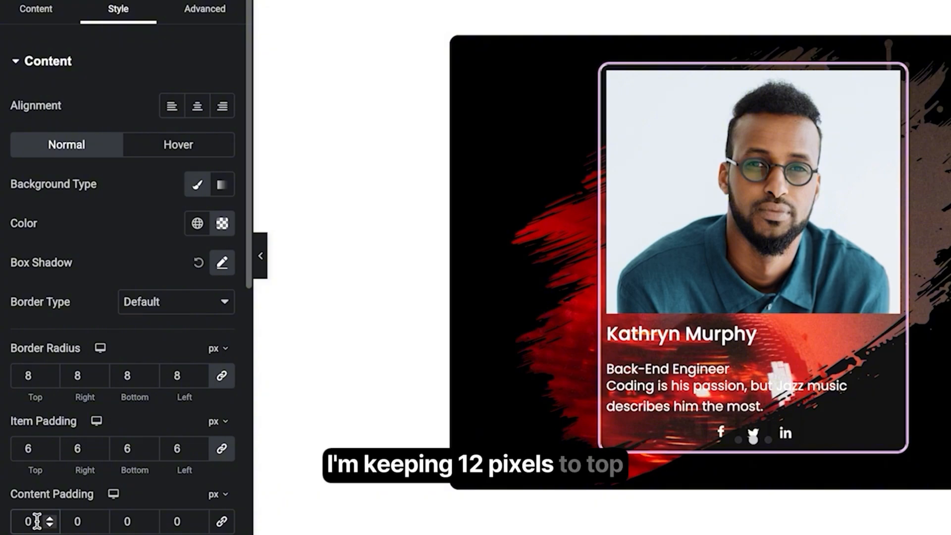
# - Set the carousel's content padding to 12 px at the top and 25 px on the right and left
pyautogui.doubleClick(37, 522)
pyautogui.write('12')
pyautogui.doubleClick(78, 520)
pyautogui.write('25')
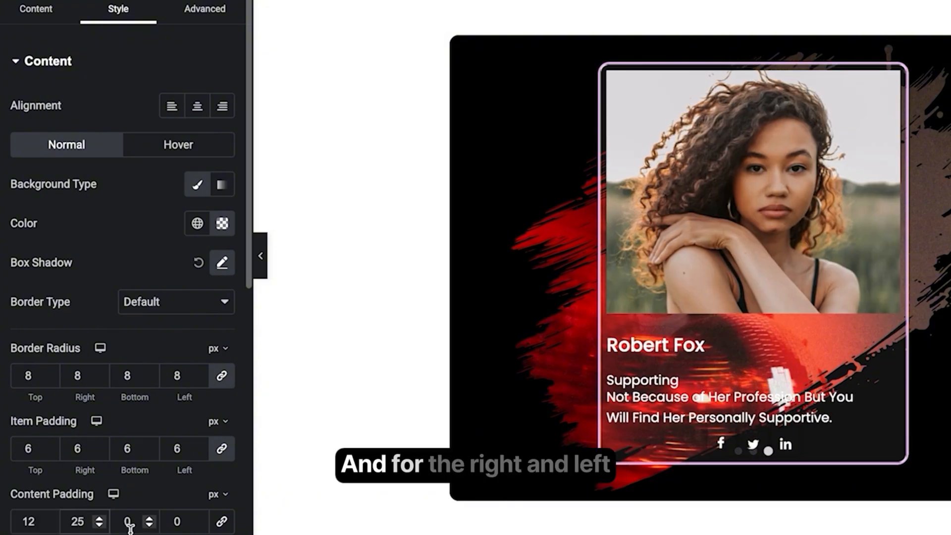
pyautogui.doubleClick(177, 521)
pyautogui.write('25')
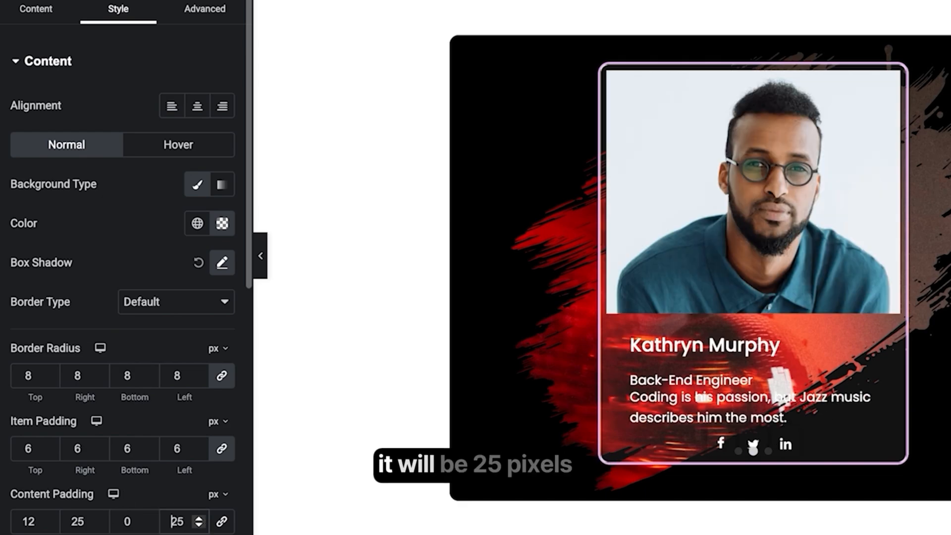
pyautogui.scroll(-2, 49, 506)
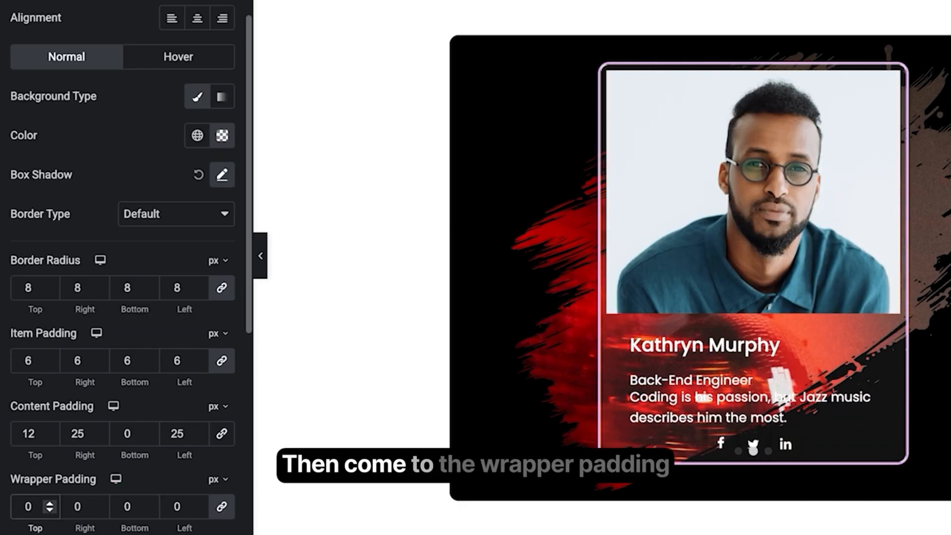
# - Set the carousel's wrapper padding to 2 px on all sides
pyautogui.doubleClick(26, 507)
pyautogui.write('2')
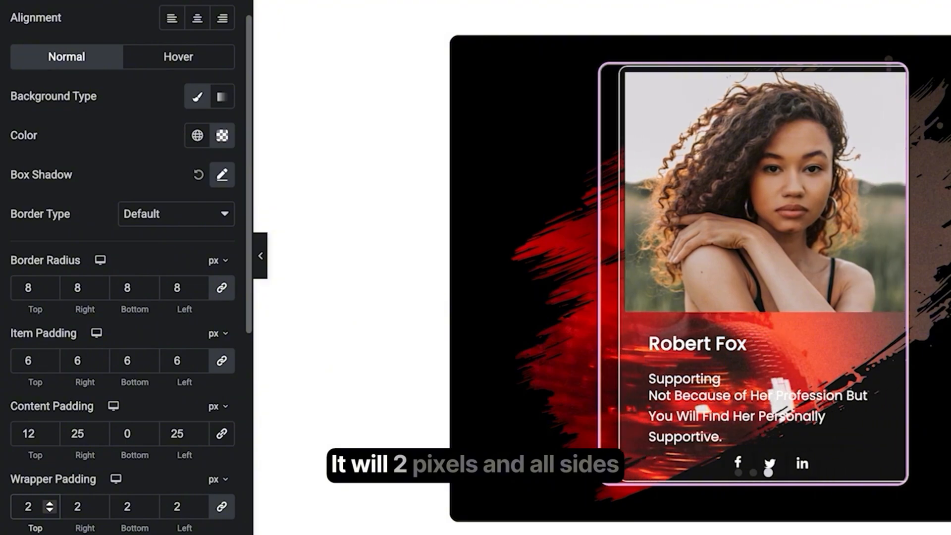
# - Set the team images' resolution to Full and their border radius to 2% for the top and right values only
pyautogui.scroll(-4, 84, 394)
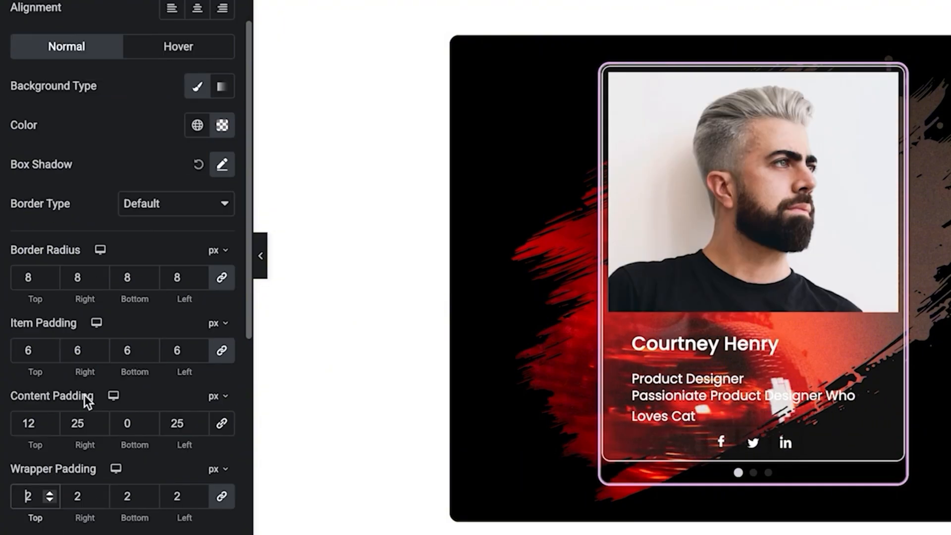
pyautogui.scroll(-1, 85, 394)
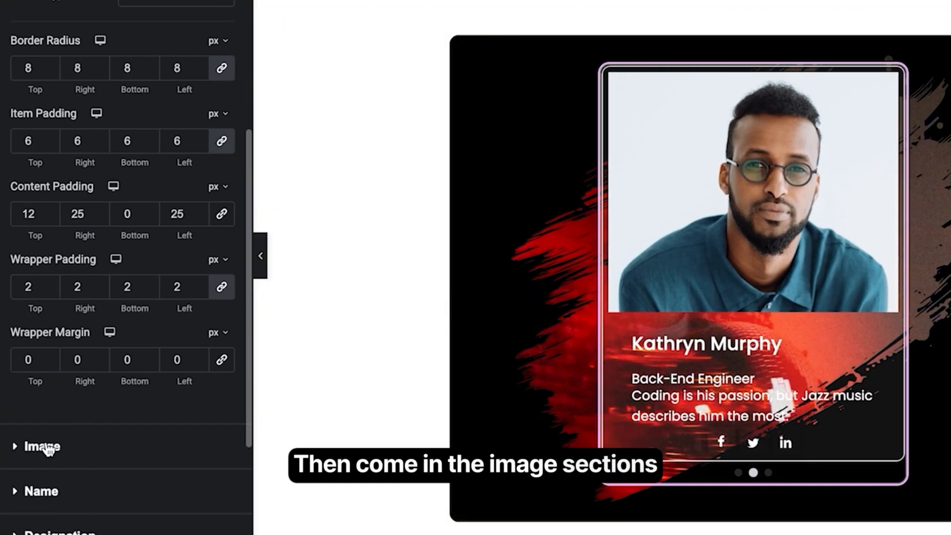
pyautogui.click(44, 449)
pyautogui.click(194, 128)
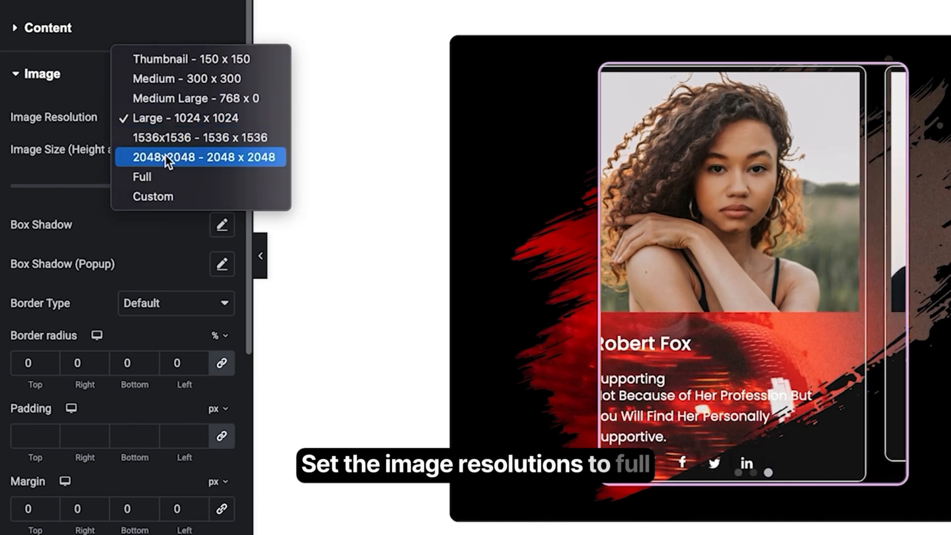
pyautogui.click(154, 177)
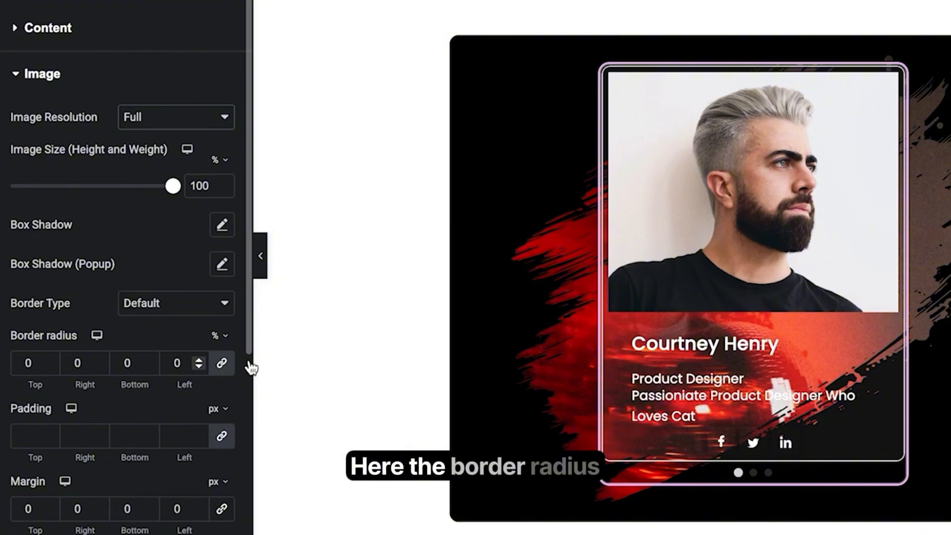
pyautogui.click(29, 363)
pyautogui.write('2')
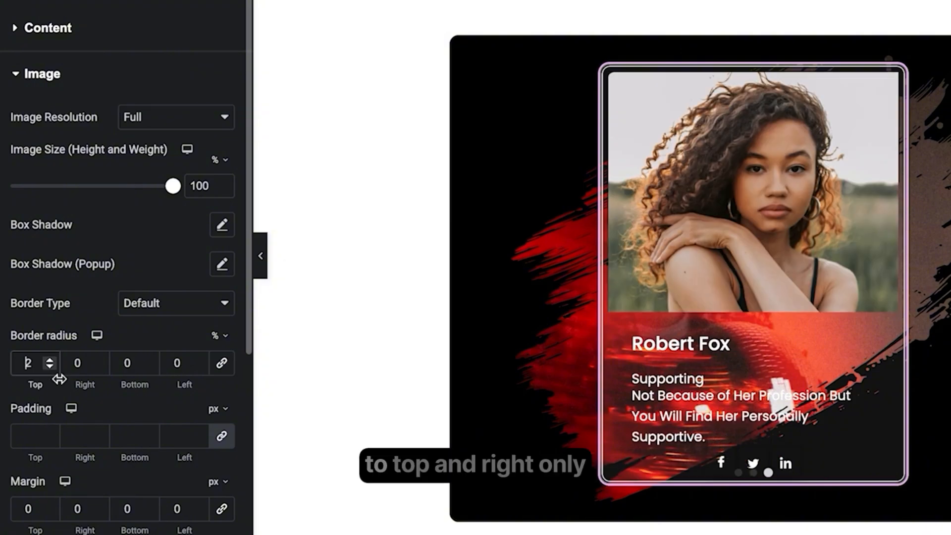
pyautogui.click(76, 364)
pyautogui.write('2')
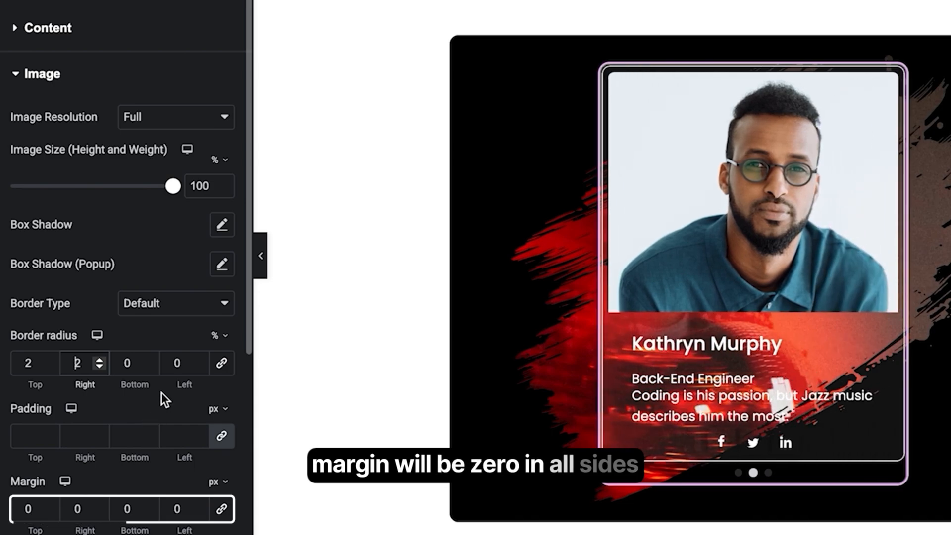
# - Set the designation's bottom margin to 15 px and the description's bottom margin to 20 px
pyautogui.scroll(-5, 149, 484)
pyautogui.scroll(-1, 149, 483)
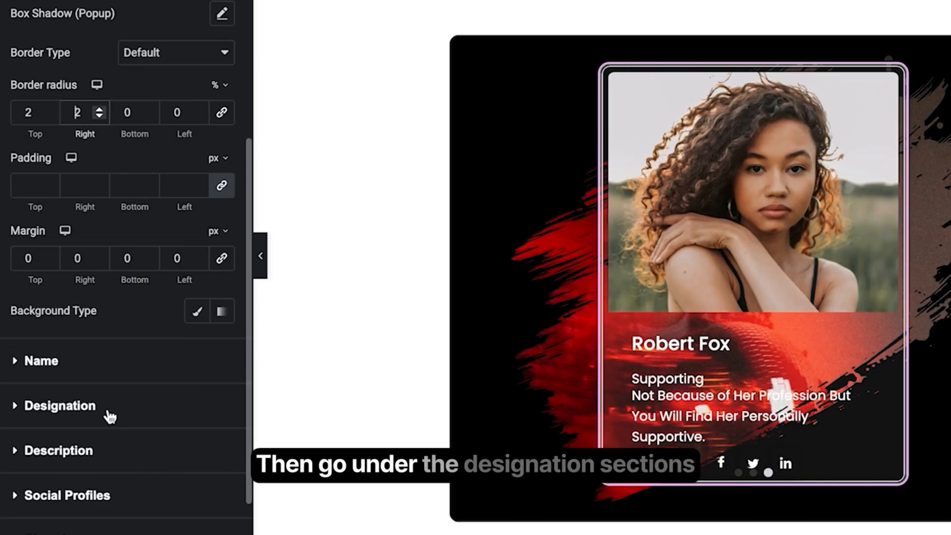
pyautogui.click(96, 417)
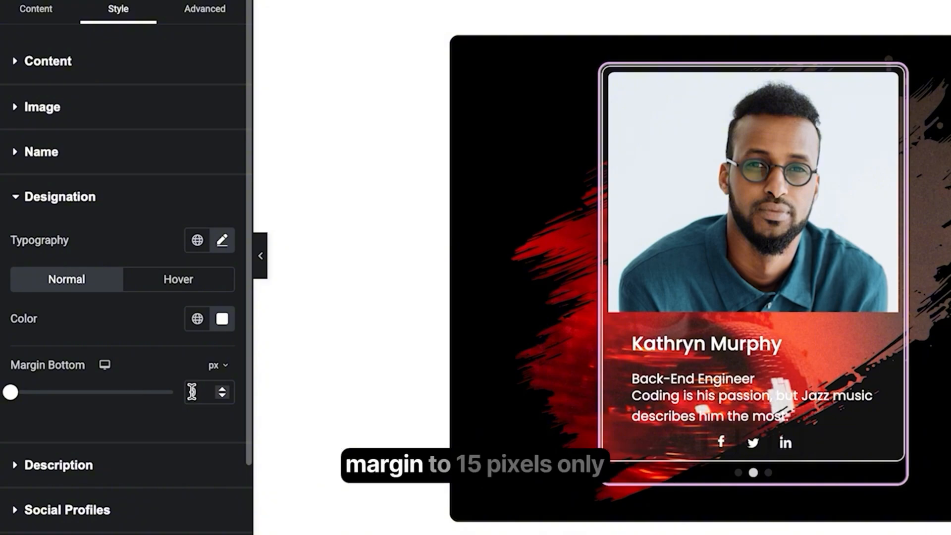
pyautogui.click(184, 393)
pyautogui.write('15')
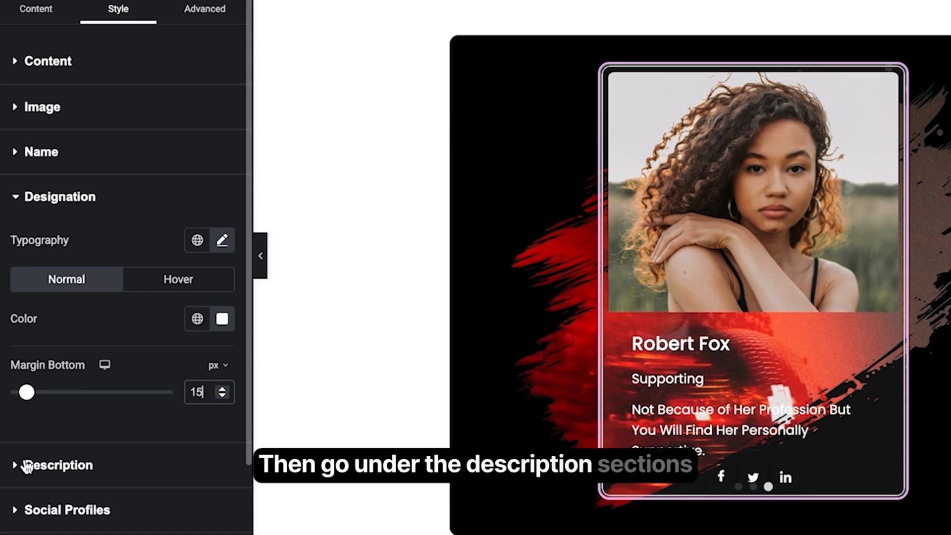
pyautogui.click(26, 465)
pyautogui.write('20')
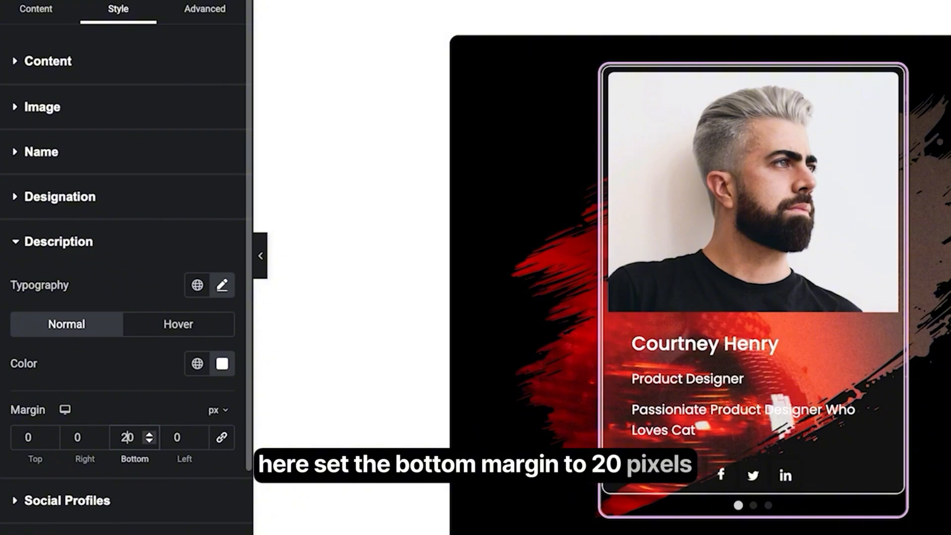
# - Left-align the social profile icons, with their animation disabled and custom height and width enabled
pyautogui.click(94, 500)
pyautogui.scroll(-3, 148, 308)
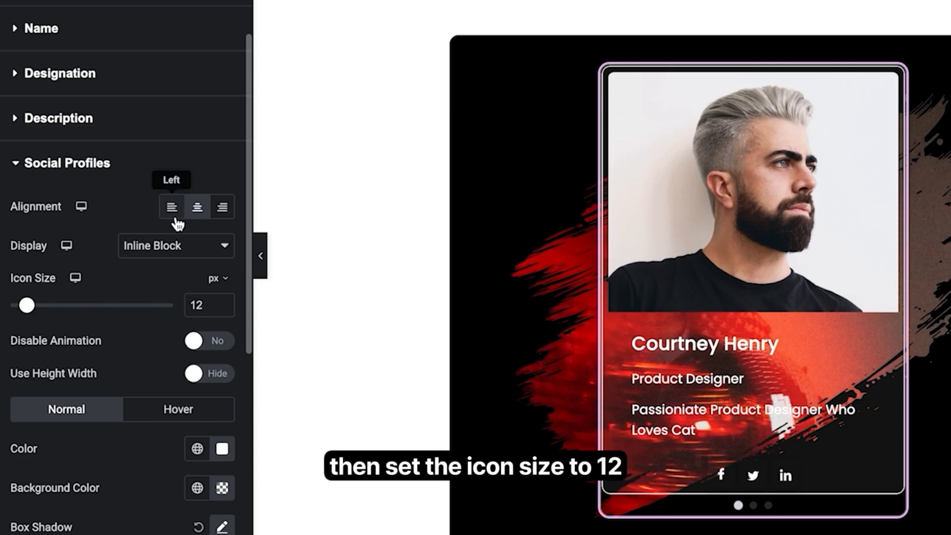
pyautogui.click(174, 218)
pyautogui.click(222, 341)
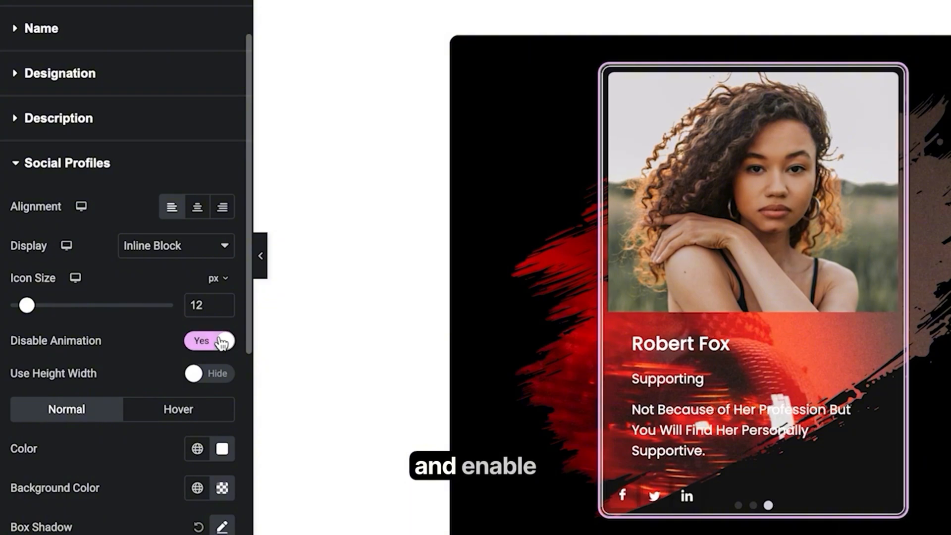
pyautogui.click(205, 376)
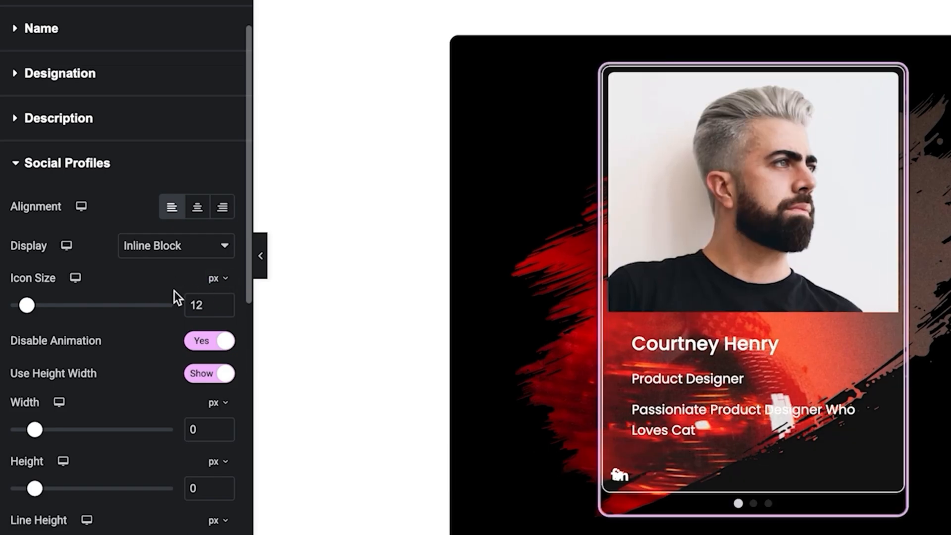
# - Set the social profile icons' width and height to 36 px and their line height to 38 px
pyautogui.scroll(-1, 175, 291)
pyautogui.scroll(-2, 175, 292)
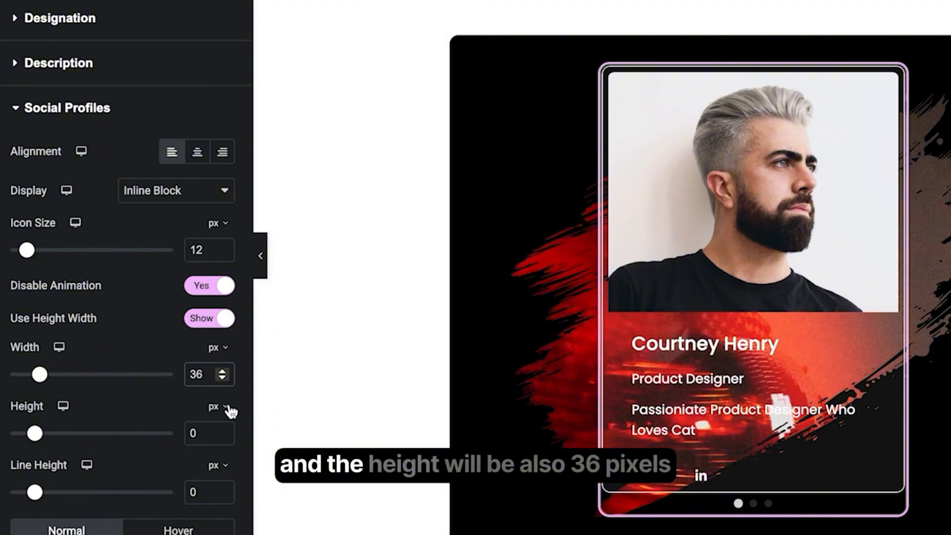
pyautogui.click(208, 433)
pyautogui.write('36')
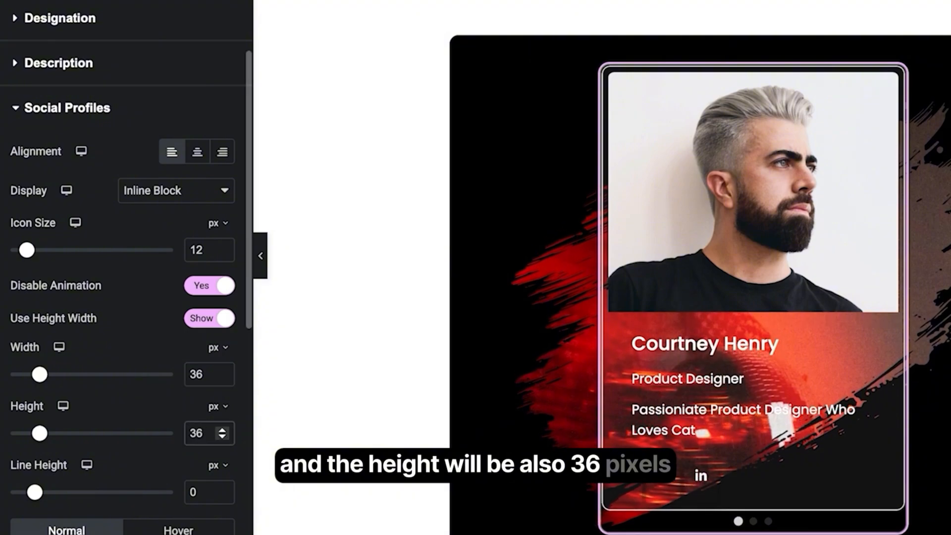
pyautogui.click(208, 492)
pyautogui.press('BackSpace')
pyautogui.write('38')
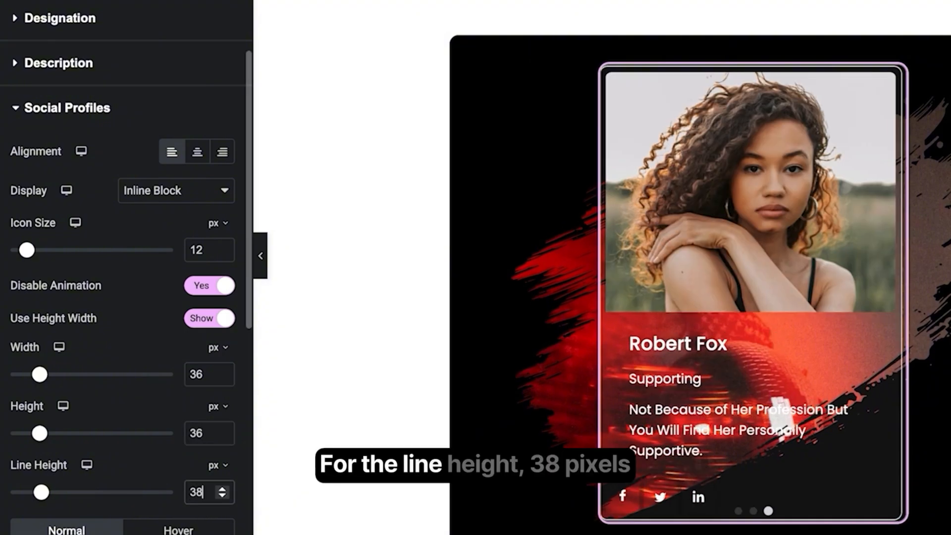
# - Set the border type of the social profile icons' normal state to Solid
pyautogui.scroll(-4, 145, 368)
pyautogui.scroll(-3, 146, 368)
pyautogui.click(180, 169)
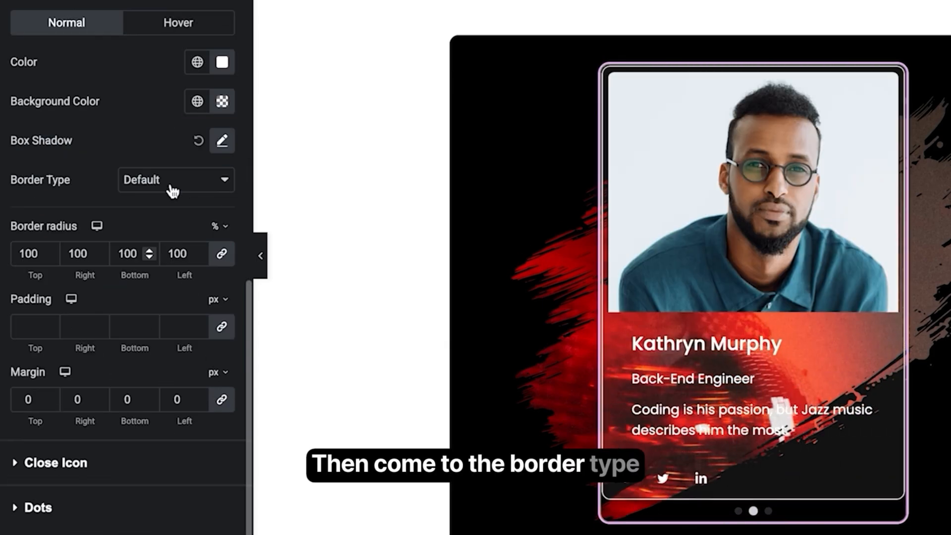
pyautogui.click(171, 186)
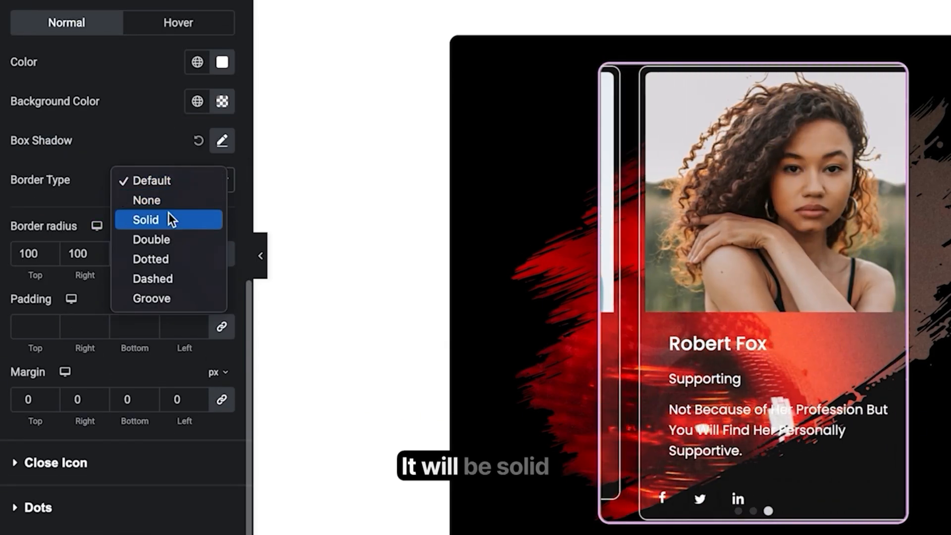
pyautogui.click(168, 216)
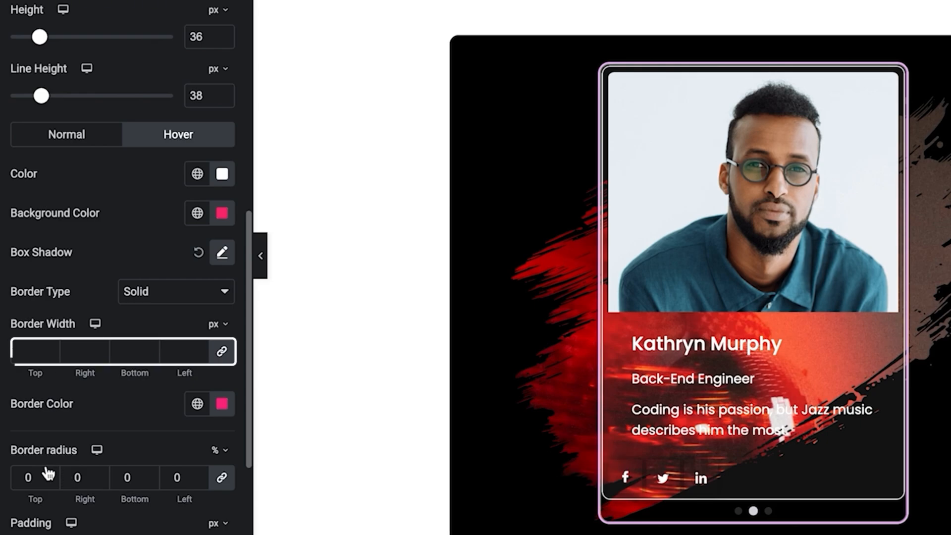
# - Set the social icons' hover border radius to 100% on all corners and their margin to 0, -23, 18 and 25 px
pyautogui.click(22, 477)
pyautogui.write('100')
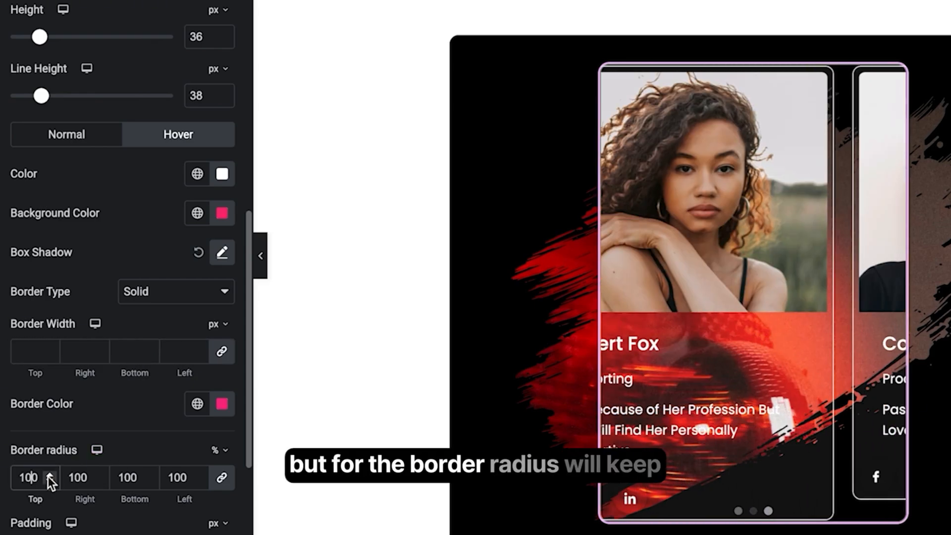
pyautogui.scroll(-2, 124, 288)
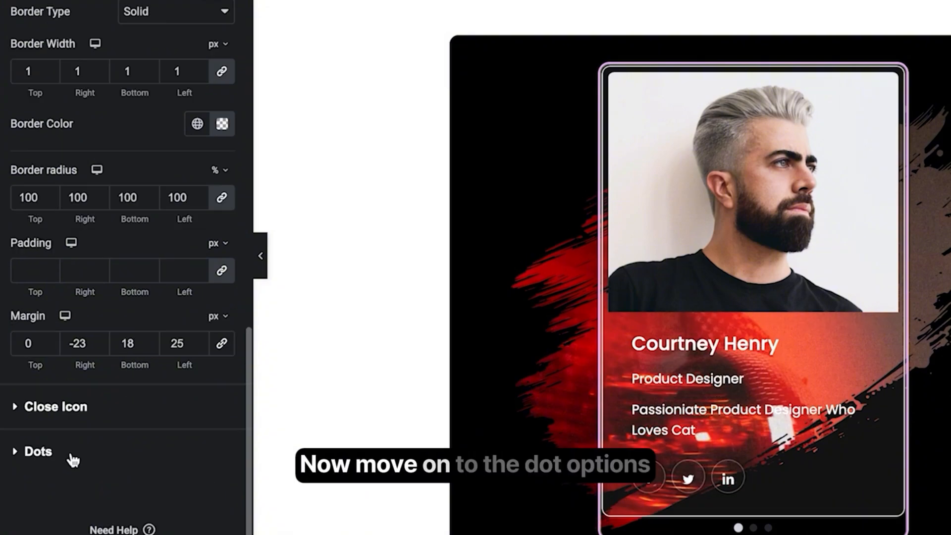
# - Set the navigation dots' top-to-bottom spacing to 20
pyautogui.click(73, 458)
pyautogui.click(206, 495)
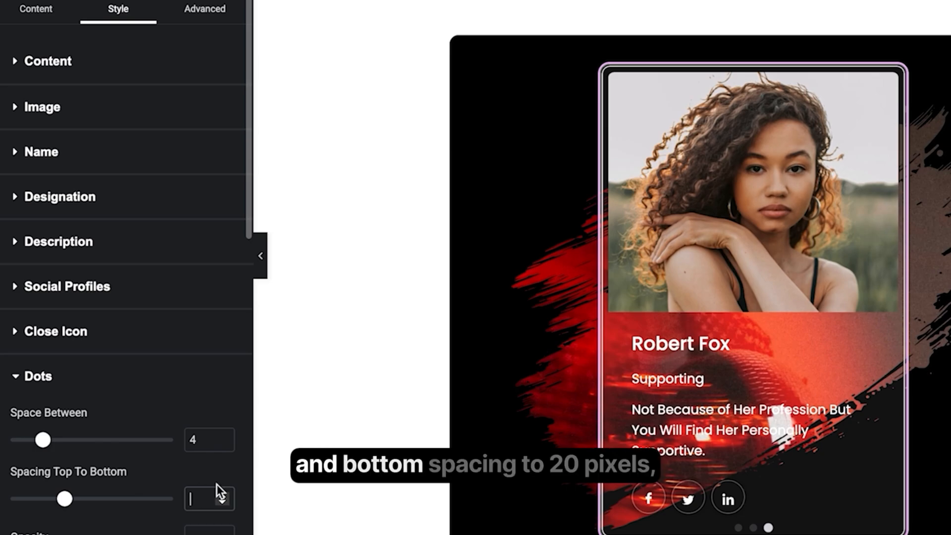
pyautogui.write('20')
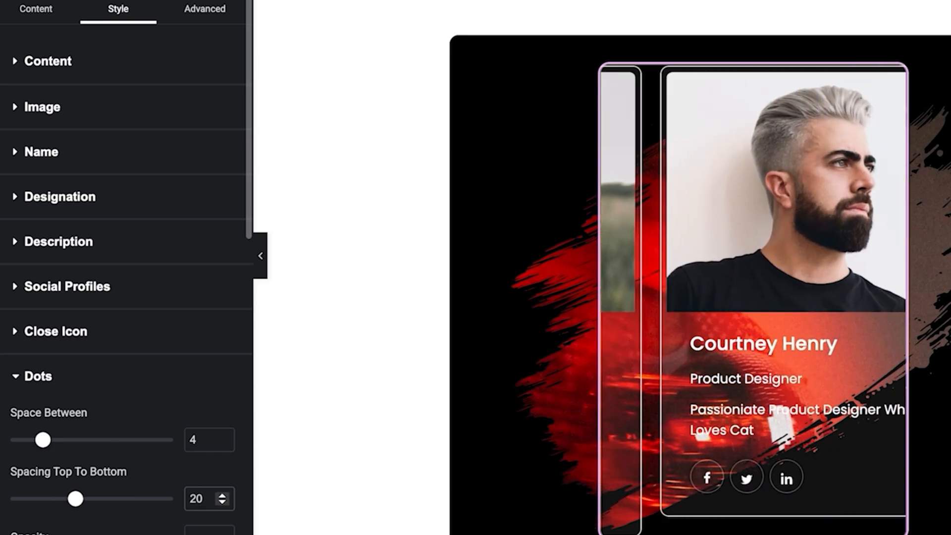
# - Set the active navigation dot's background color to #F82782
pyautogui.scroll(-9, 188, 466)
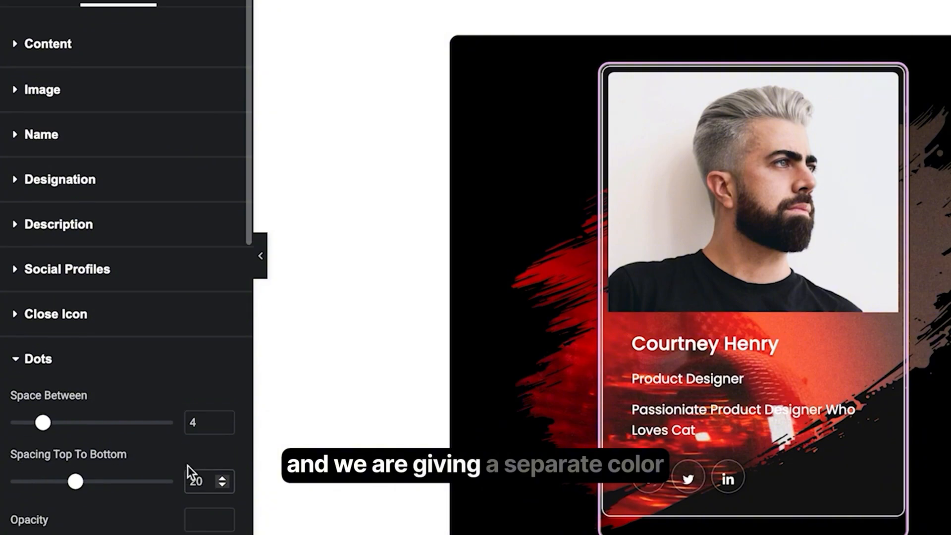
pyautogui.click(224, 532)
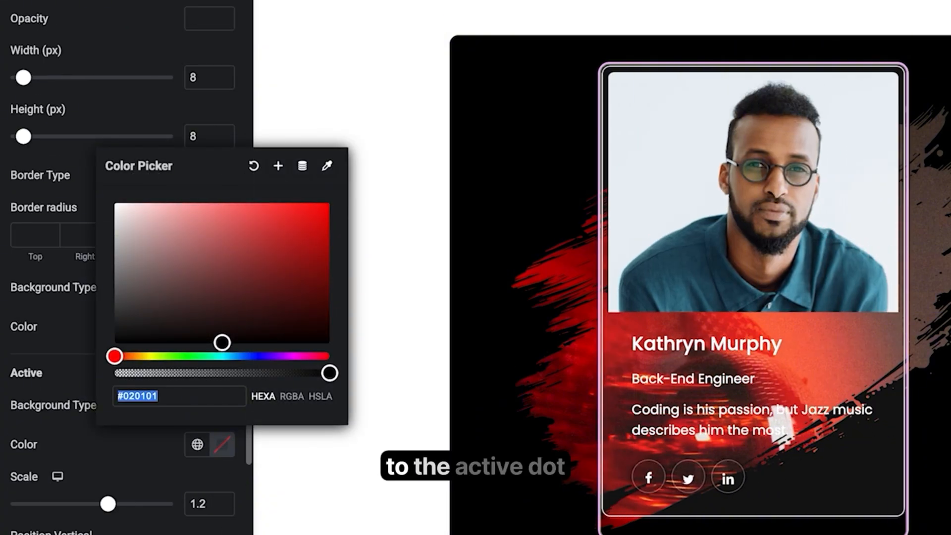
pyautogui.write('#F92782')
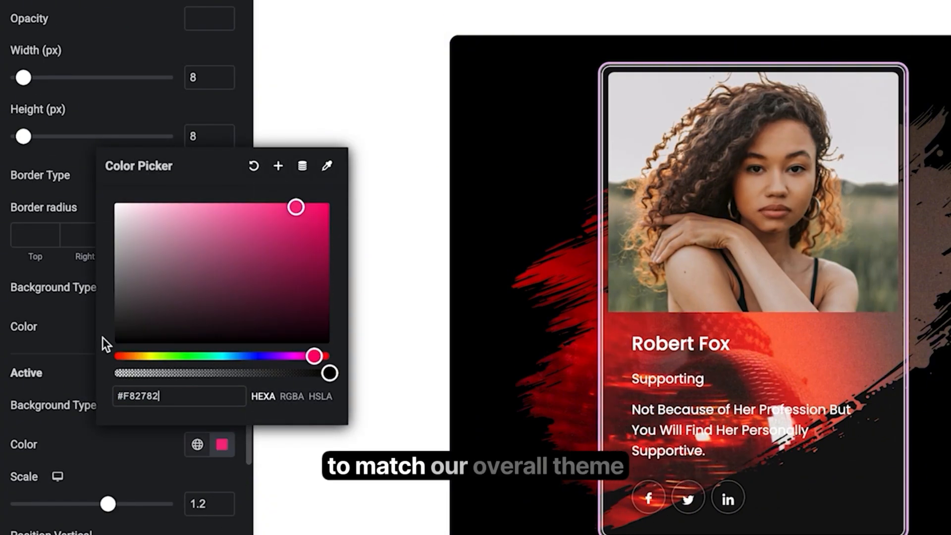
pyautogui.click(89, 350)
pyautogui.scroll(1, 93, 433)
pyautogui.scroll(-1, 93, 433)
pyautogui.scroll(-1, 146, 427)
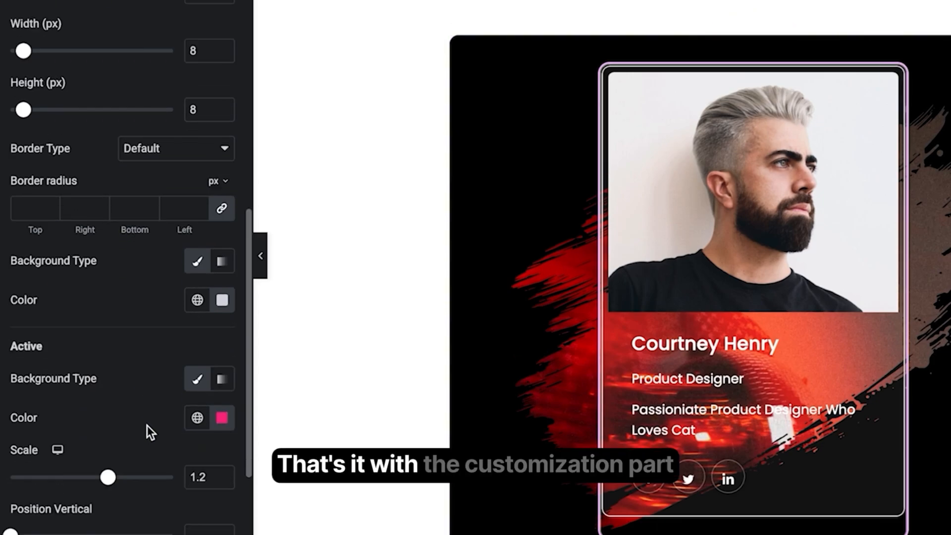
pyautogui.scroll(4, 147, 426)
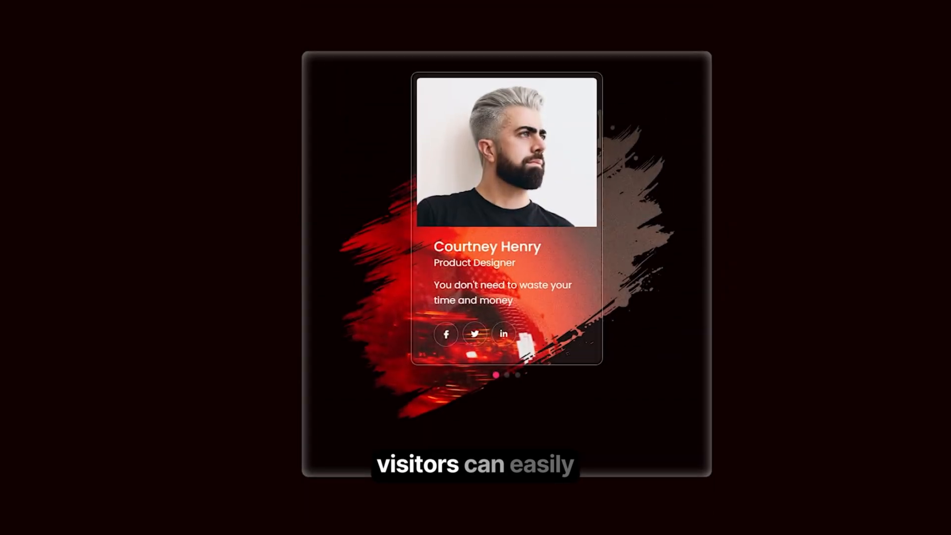